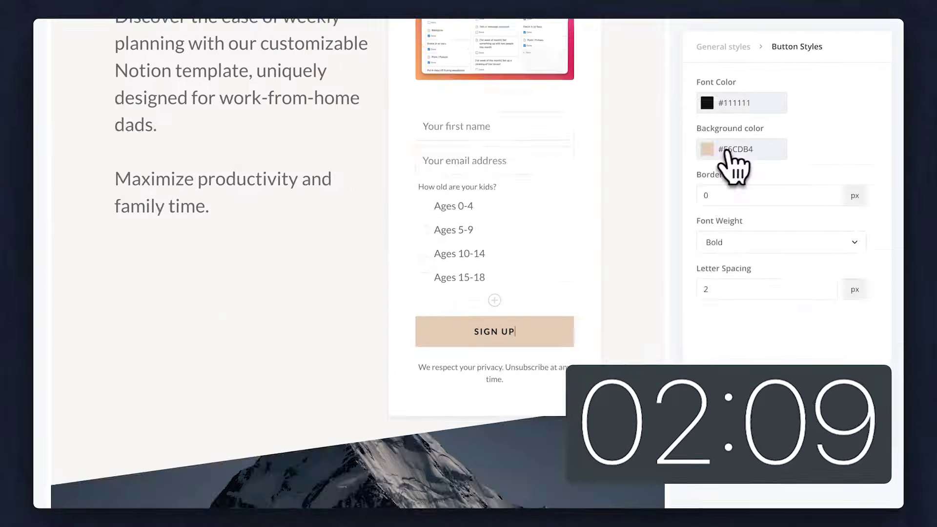
- Preview the finished landing page and scroll through the example sign-up forms before returning to the dashboard
scroll(441, 309, "up", 10)
left_click(285, 237)
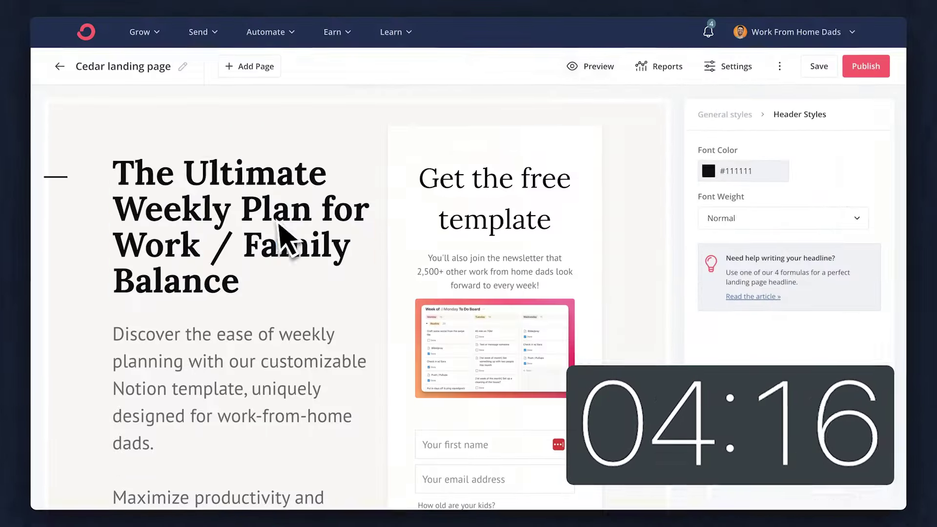
left_click(590, 66)
scroll(921, 157, "down", 15)
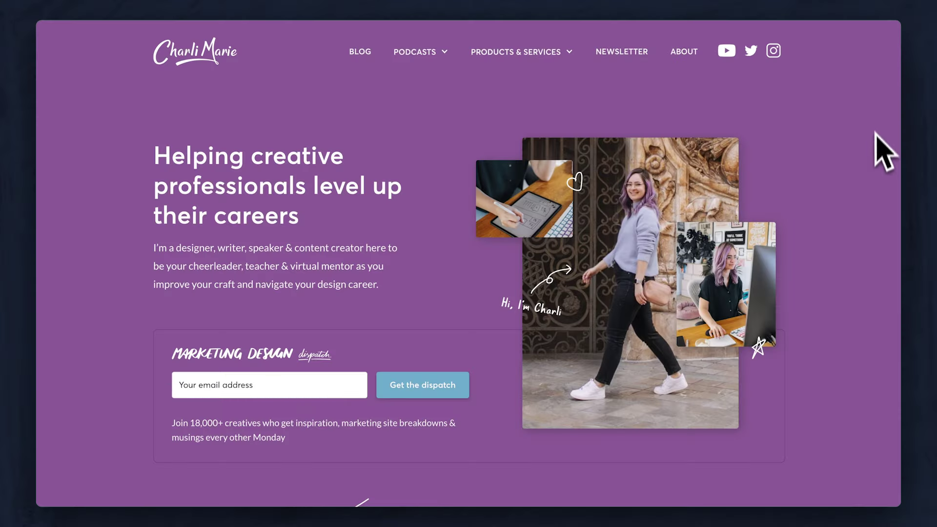
scroll(874, 168, "down", 10)
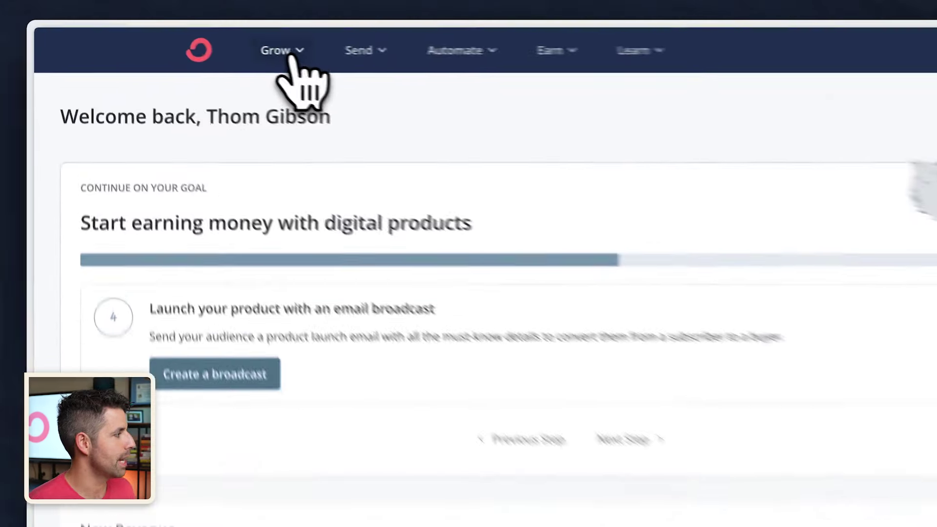
- Start a new landing page from Grow > Landing Pages & Forms
left_click(198, 42)
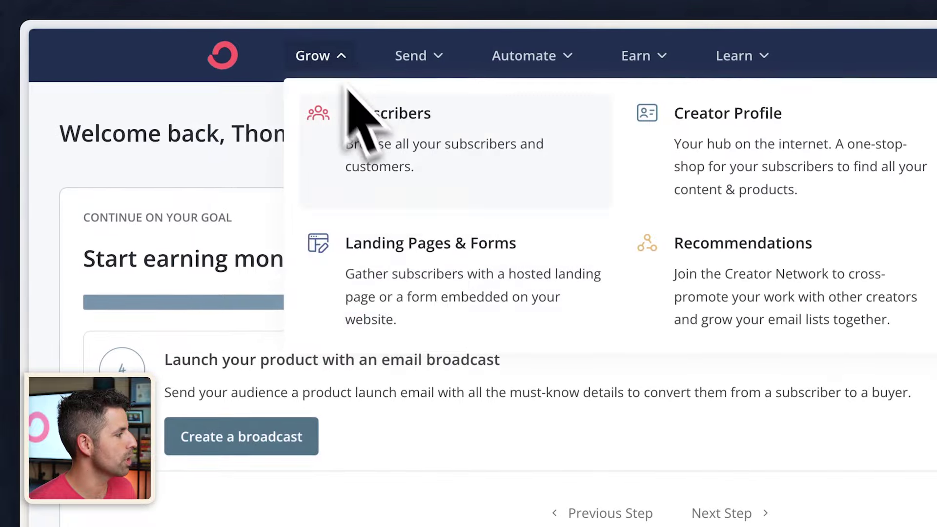
left_click(436, 244)
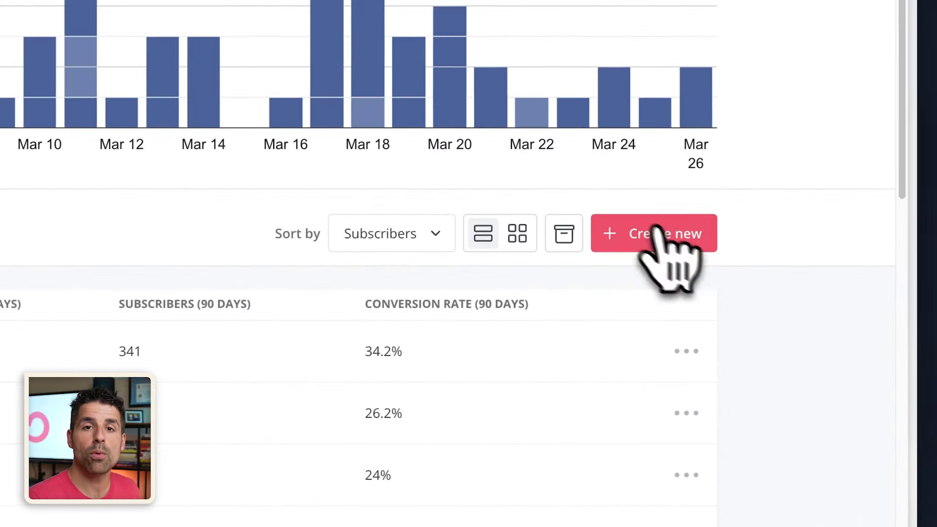
left_click(764, 322)
left_click(454, 8)
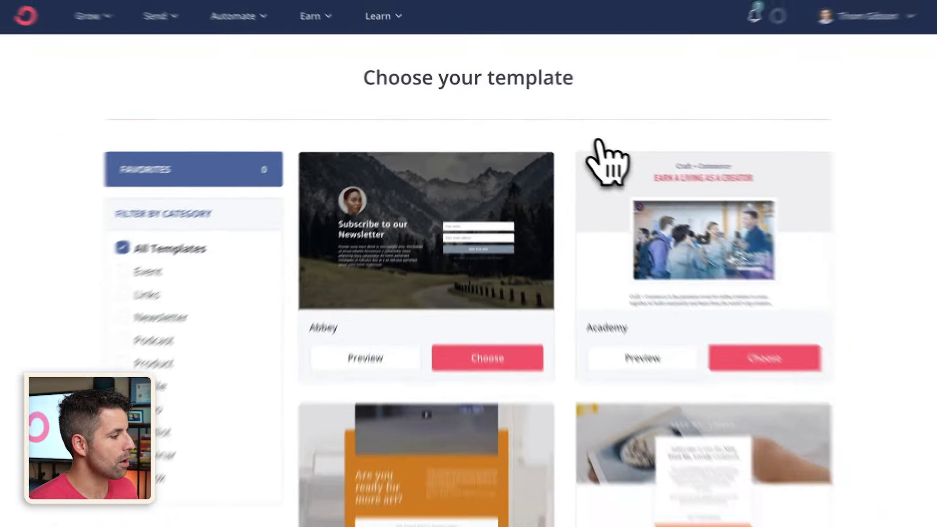
- Filter templates to Newsletter, Product and Profile, then choose the Cedar template
scroll(713, 318, "down", 7)
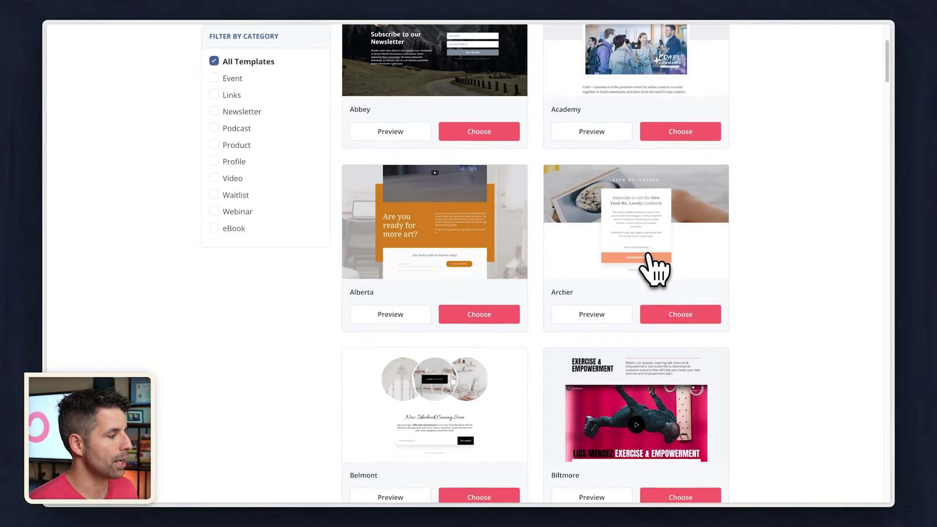
scroll(654, 266, "down", 15)
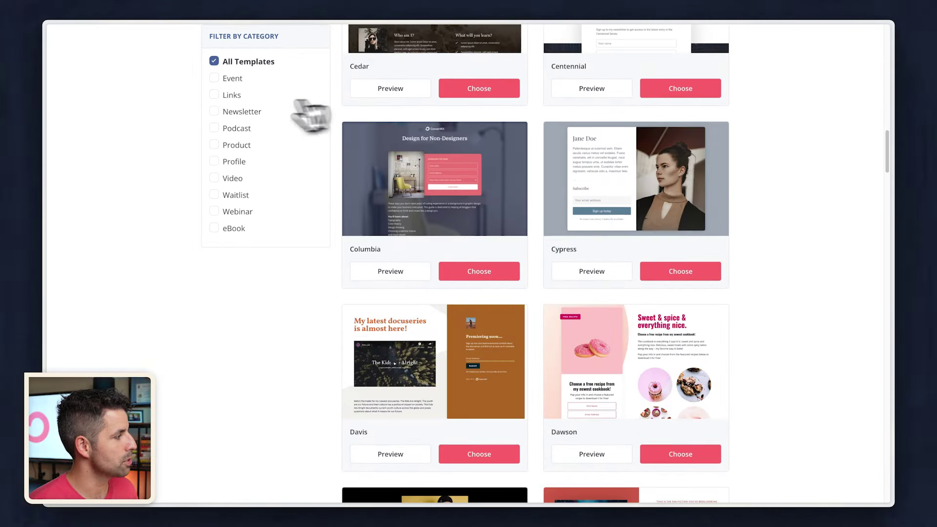
left_click(214, 112)
left_click(214, 145)
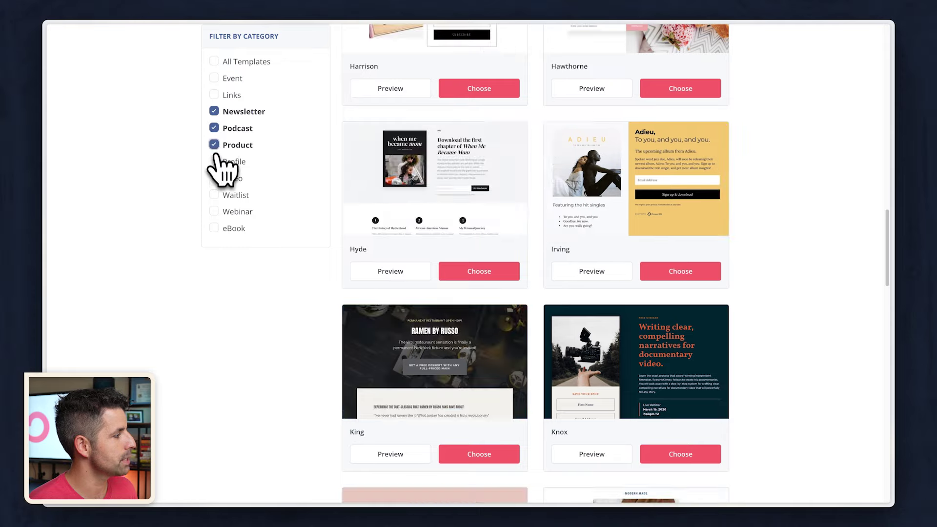
left_click(214, 161)
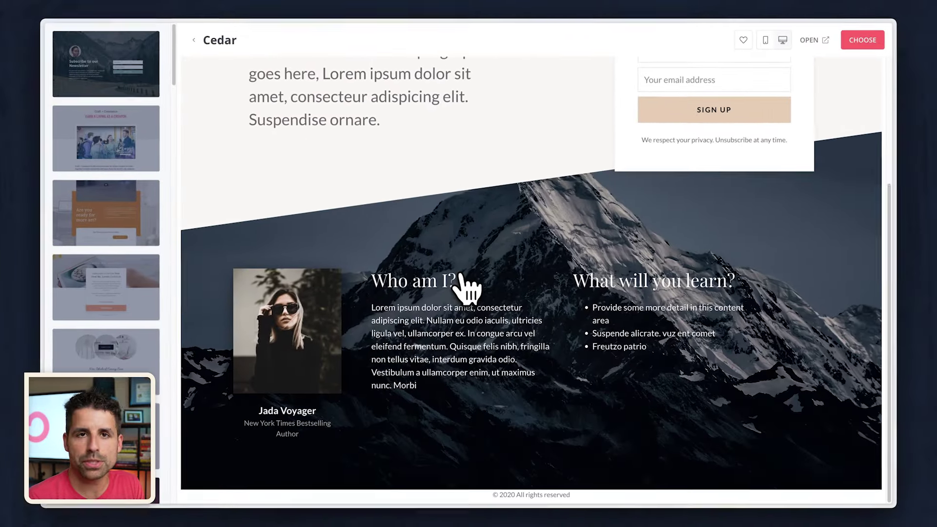
scroll(467, 289, "up", 5)
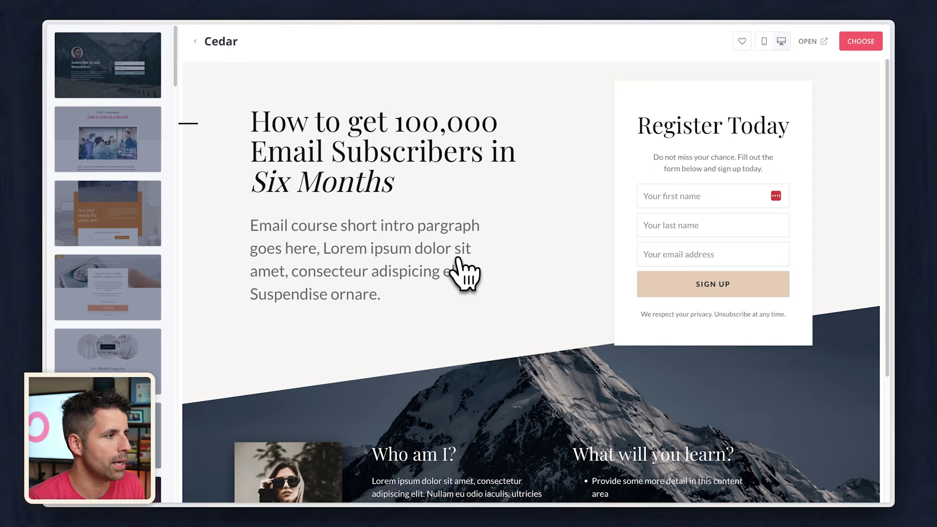
left_click(858, 44)
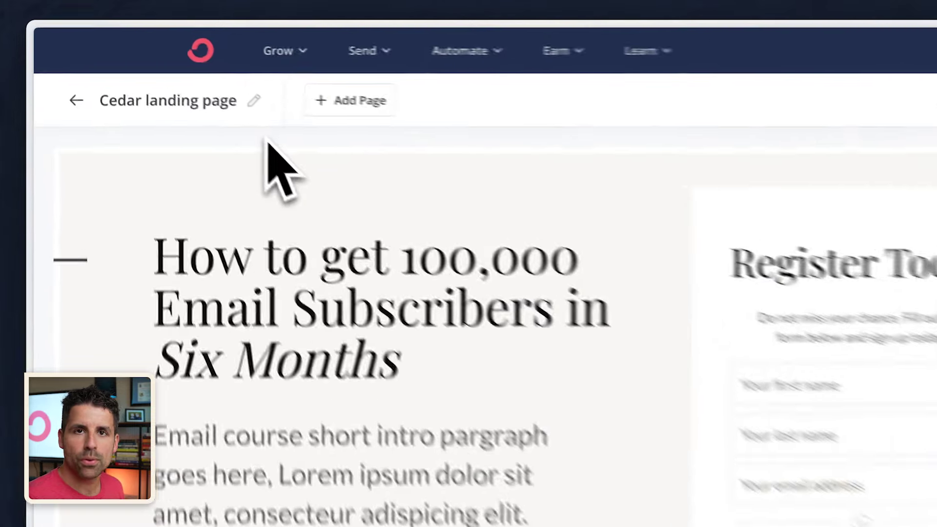
- Change the page title from 'Cedar landing page' to 'Notion weekly template'
left_click(174, 67)
triple_click(224, 114)
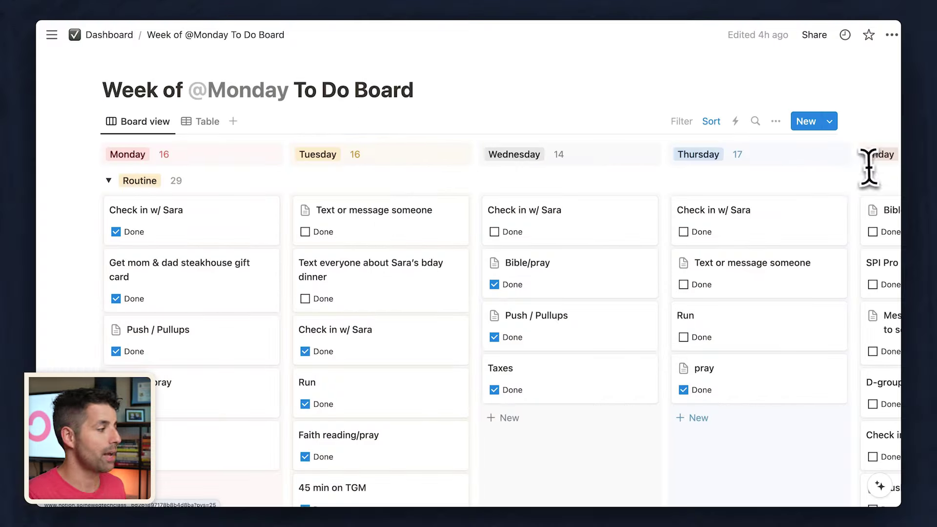
middle_click(853, 177)
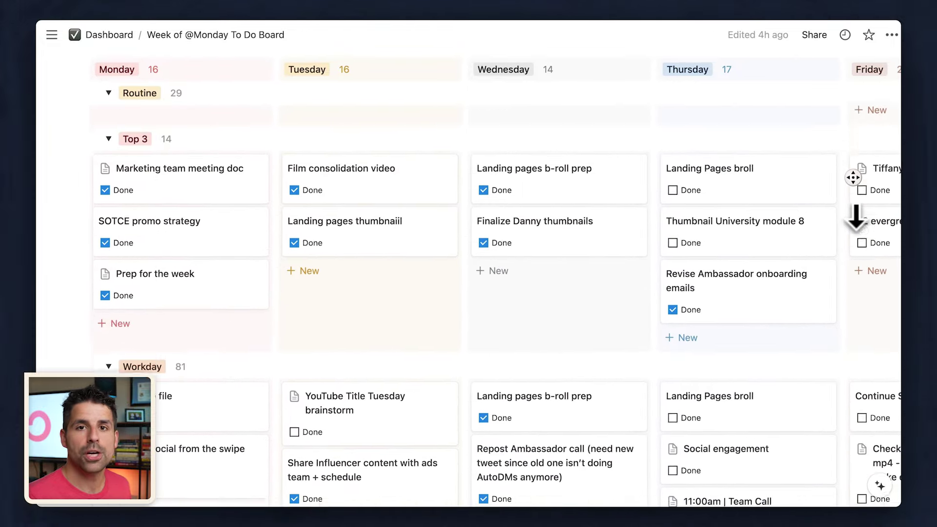
type("Notion weekly template")
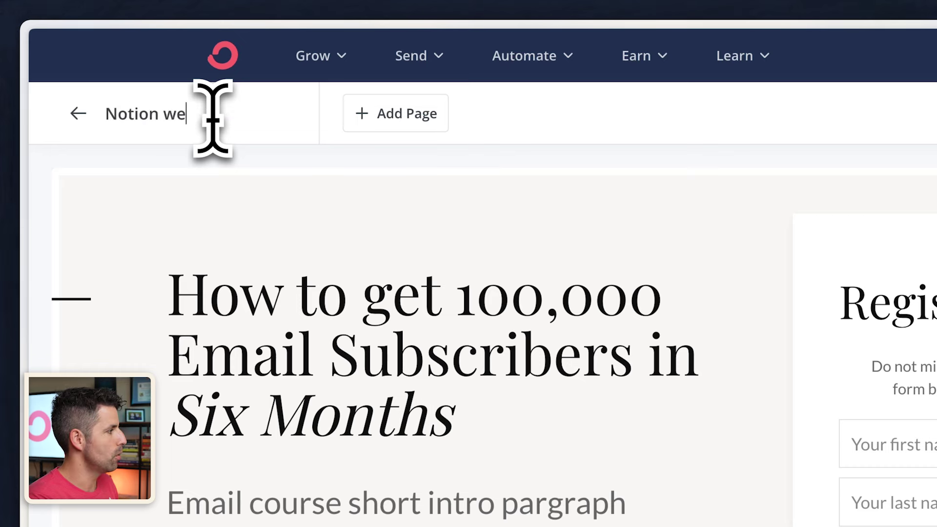
key("Return")
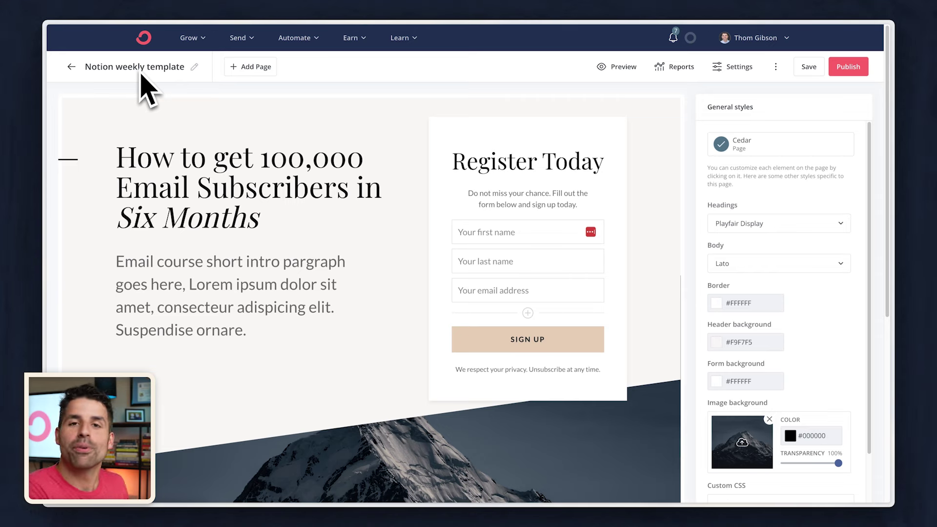
- Rewrite the placeholder headline as 'Boost productivity and family time as a work from home dad!'
left_click(414, 139)
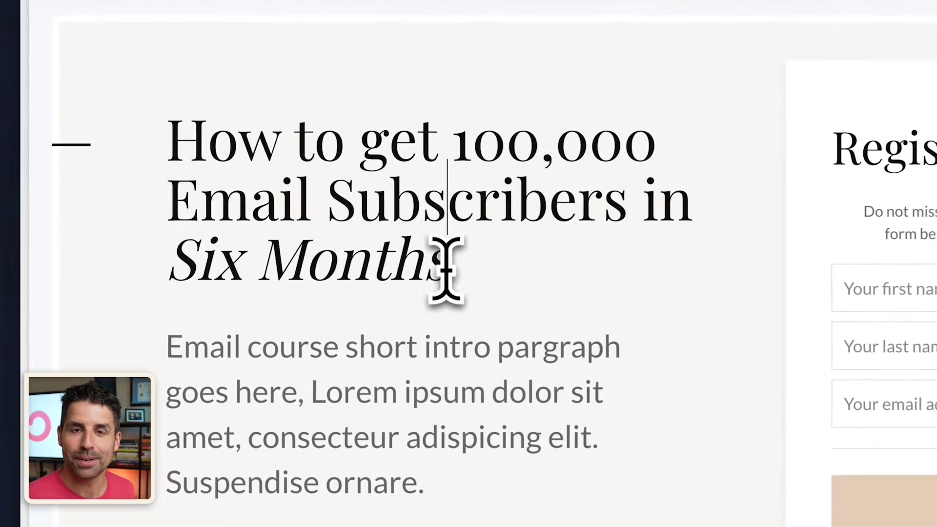
left_click_drag(258, 218, 120, 162)
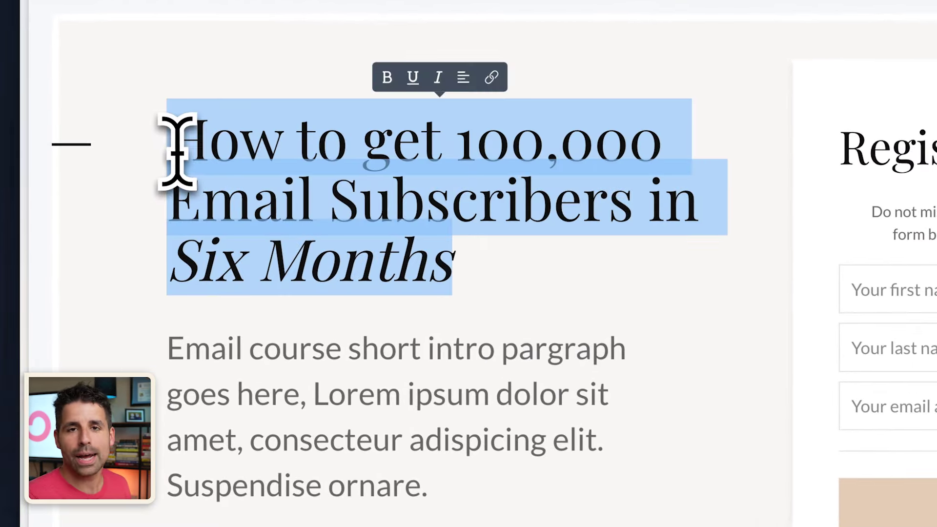
type("Download the Notion task ma")
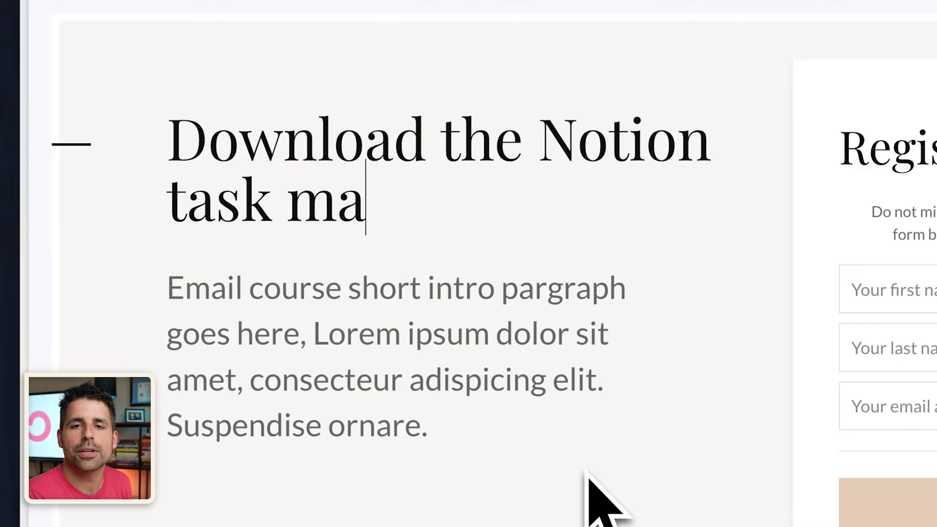
type("nager template that'll help")
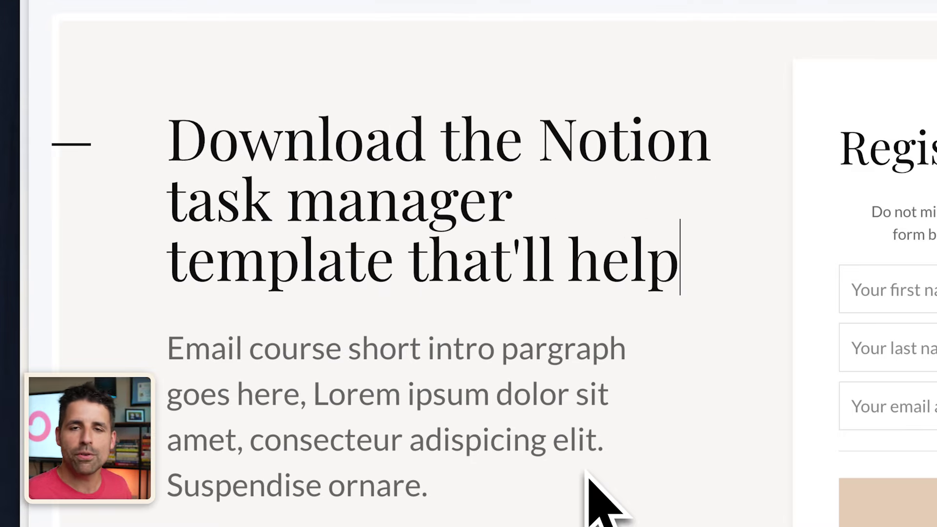
type(" you nail being a work from home dad!")
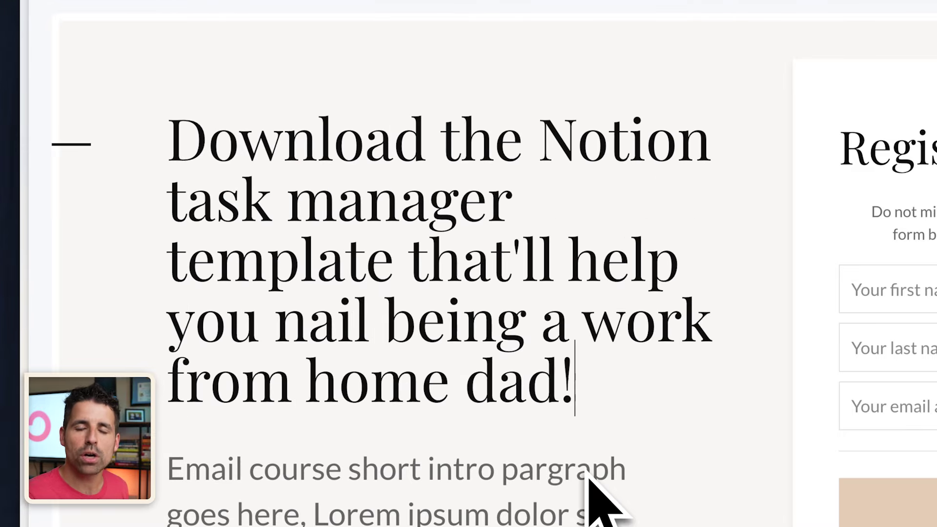
left_click_drag(576, 391, 144, 163)
type("Boost")
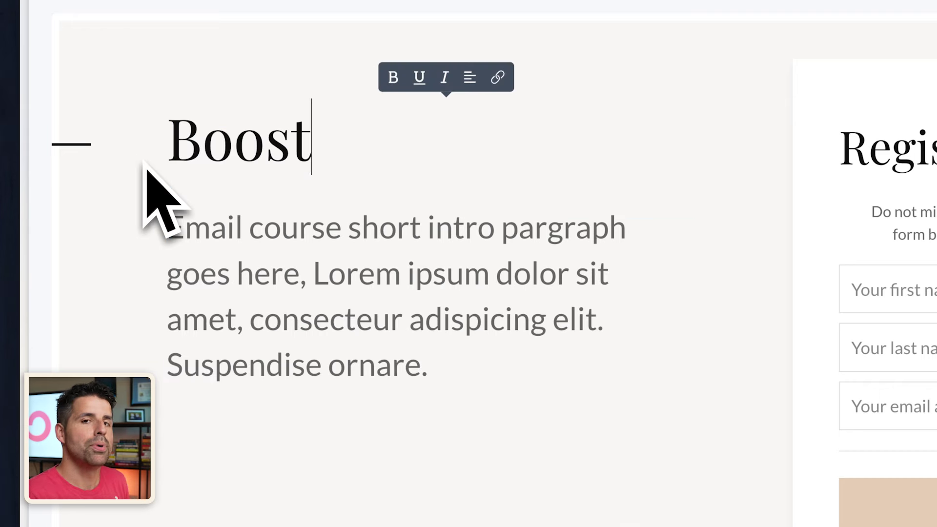
type(" productivity and family t")
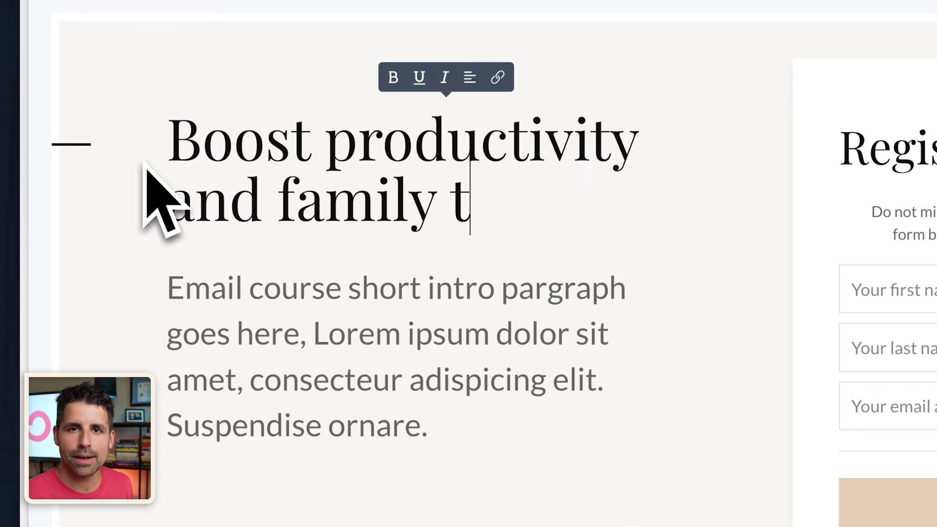
type("ime as a work from home")
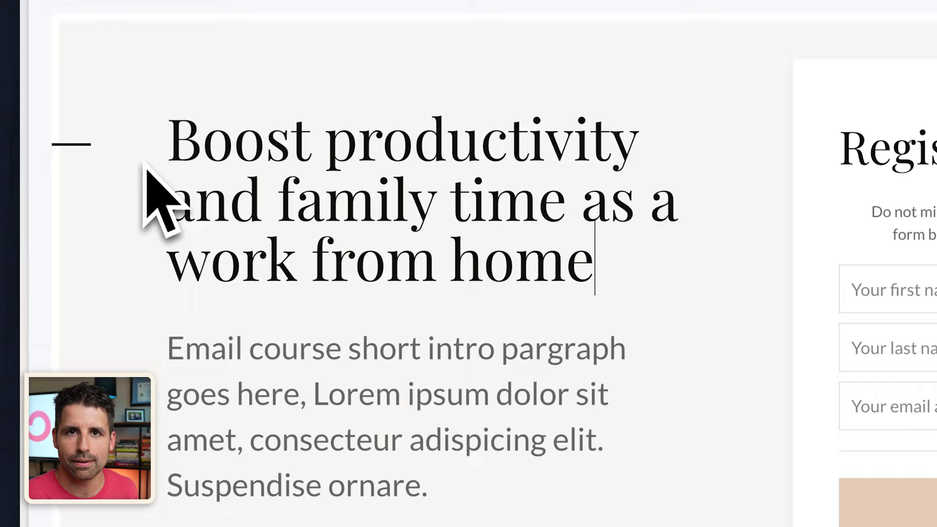
type(" dad!")
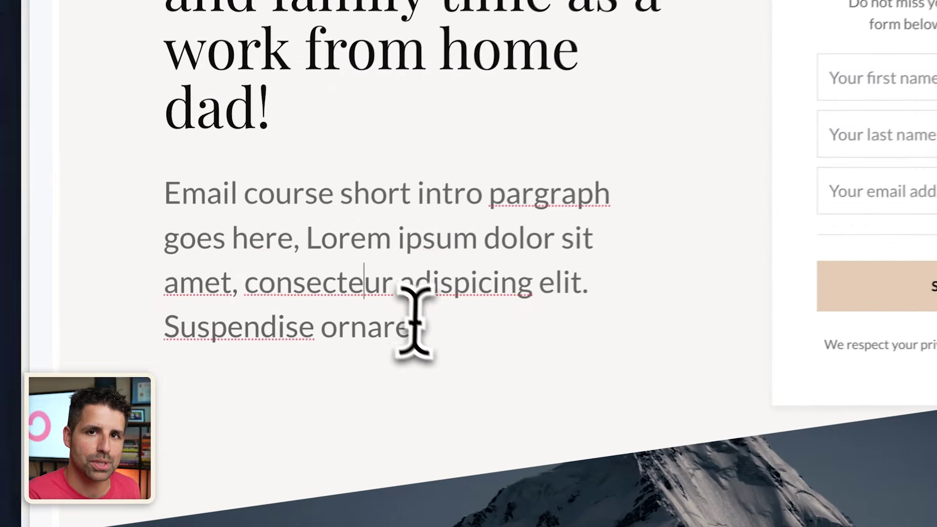
- Replace the intro paragraph with 'The 1 Notion template that gives you everything to manage your responsibilities and balance work and family.'
left_click_drag(246, 360, 117, 293)
type("The 1 N")
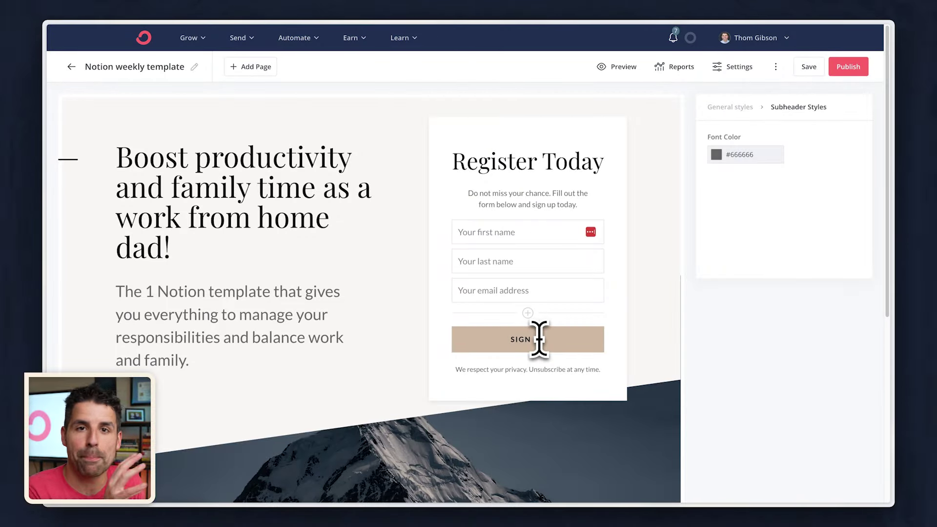
left_click(505, 350)
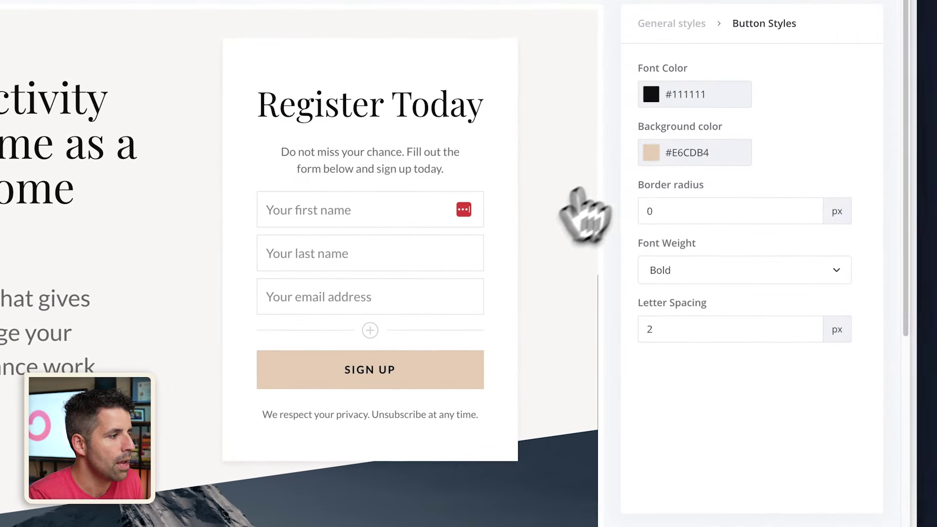
- Give the SIGN UP button the saved orange #E8621E background and white #FFFFFF text
left_click(651, 153)
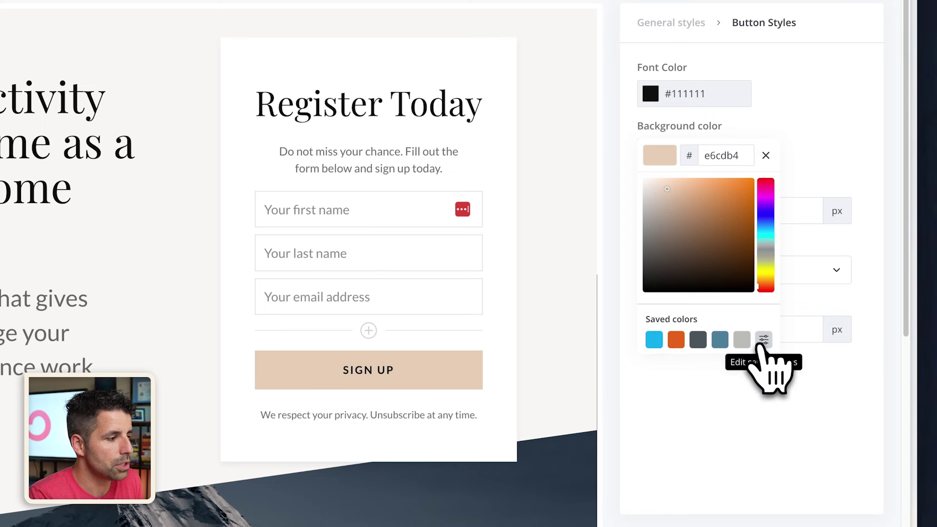
left_click(762, 341)
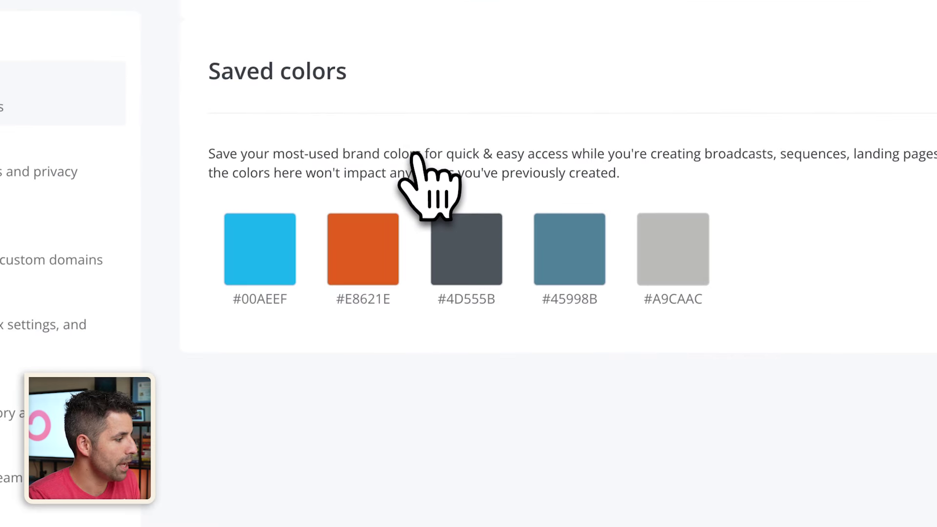
left_click(363, 257)
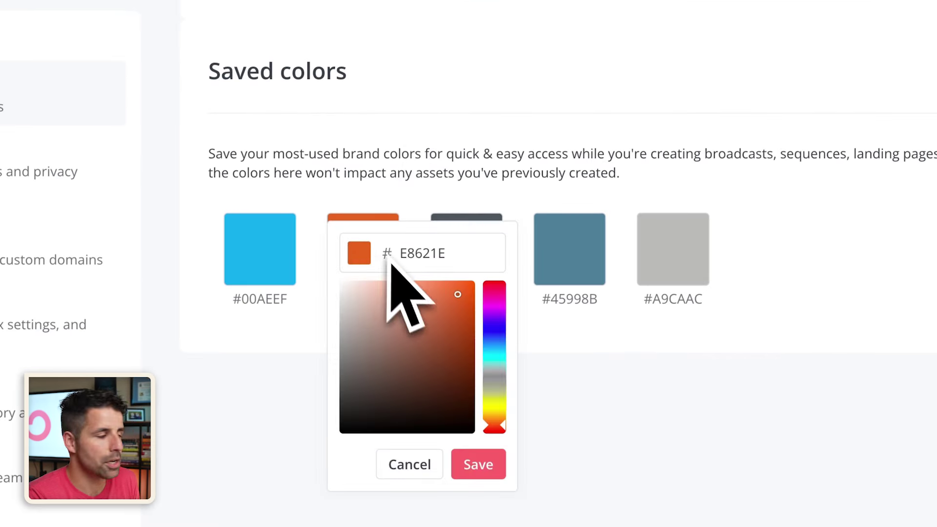
left_click(442, 196)
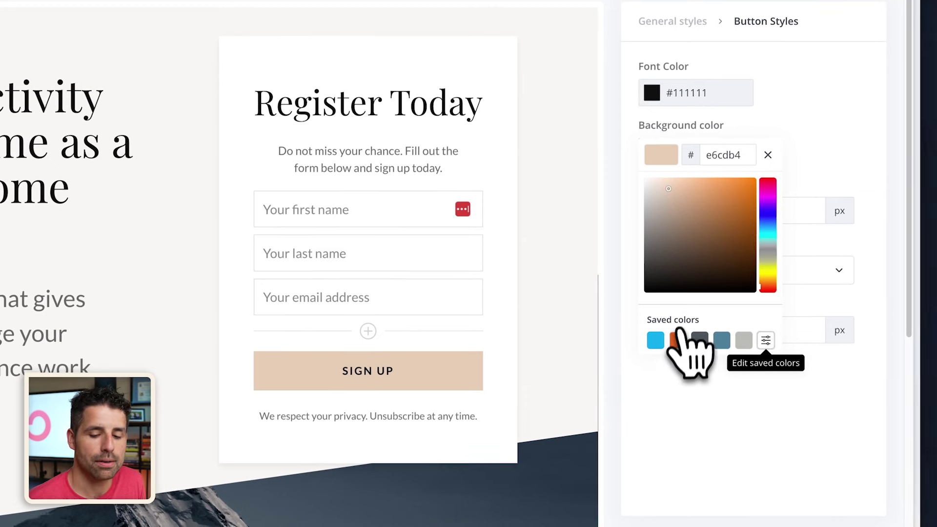
left_click(676, 340)
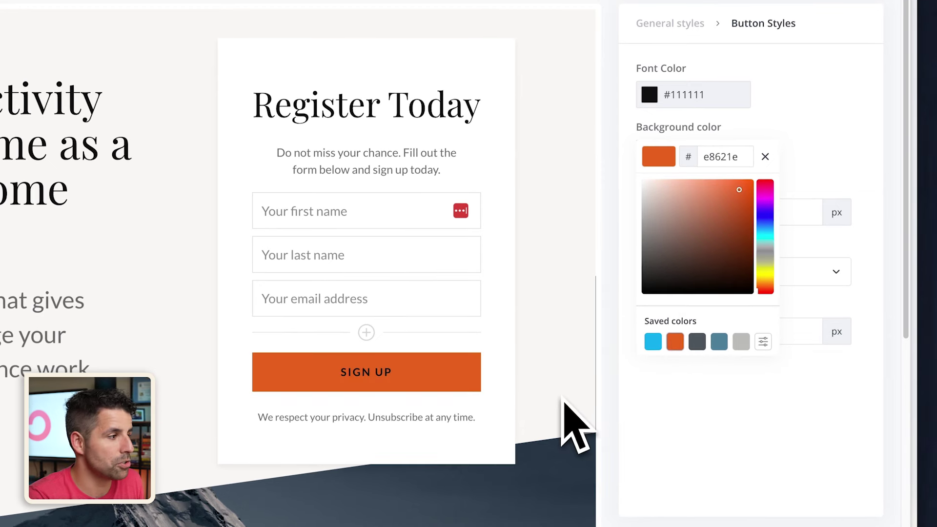
left_click(650, 95)
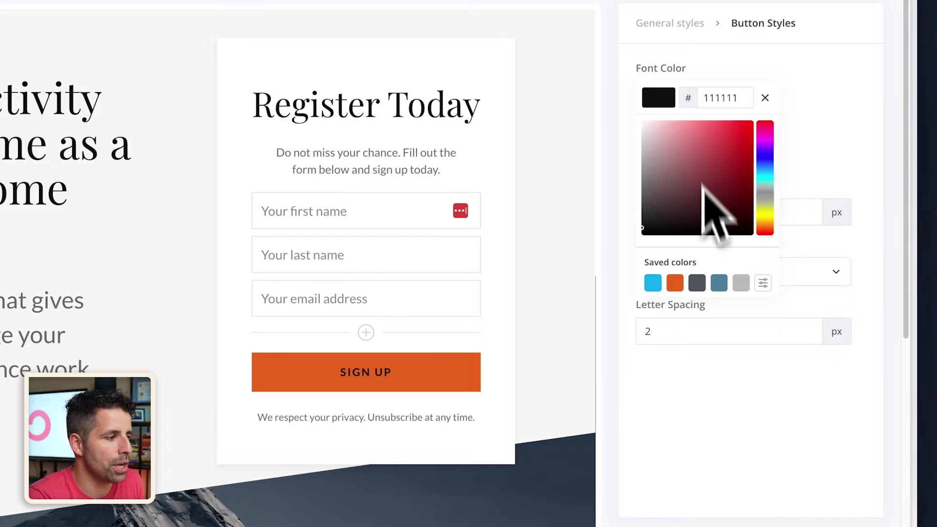
left_click_drag(705, 192, 630, 113)
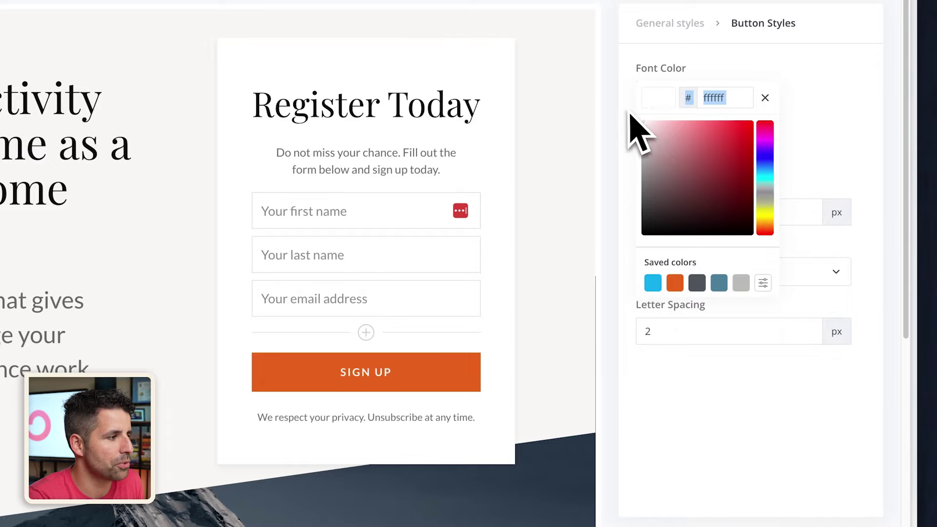
left_click(837, 88)
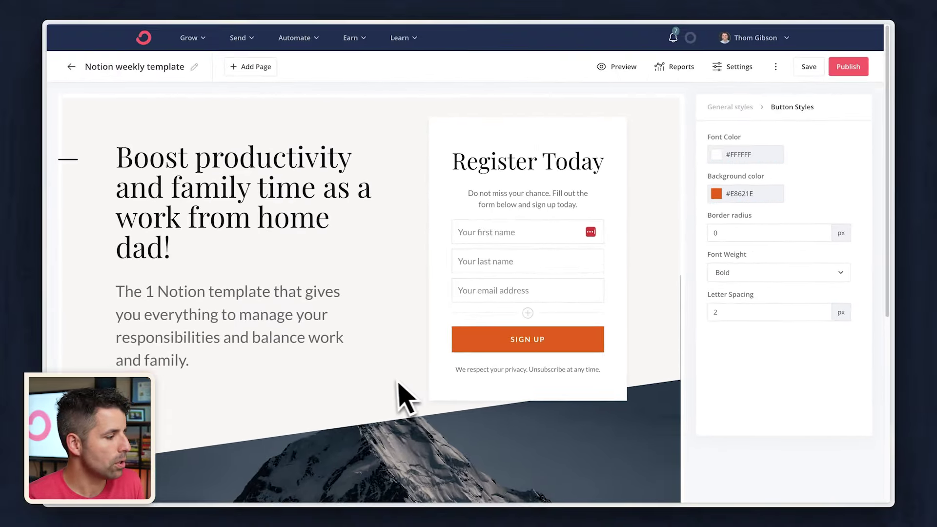
scroll(396, 390, "down", 5)
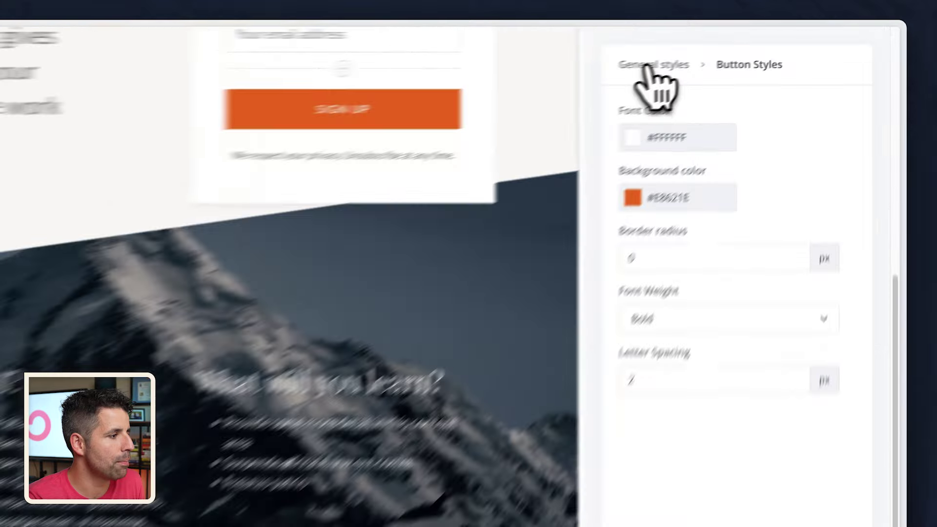
- Search Unsplash for 'work from home' and set the laptop video-call photo with mug as background
left_click(728, 50)
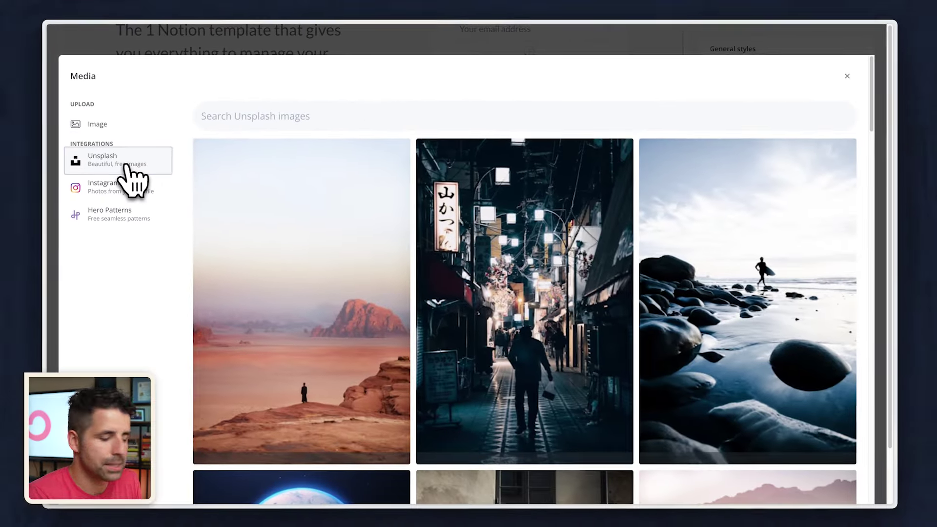
left_click(266, 117)
type("work from home")
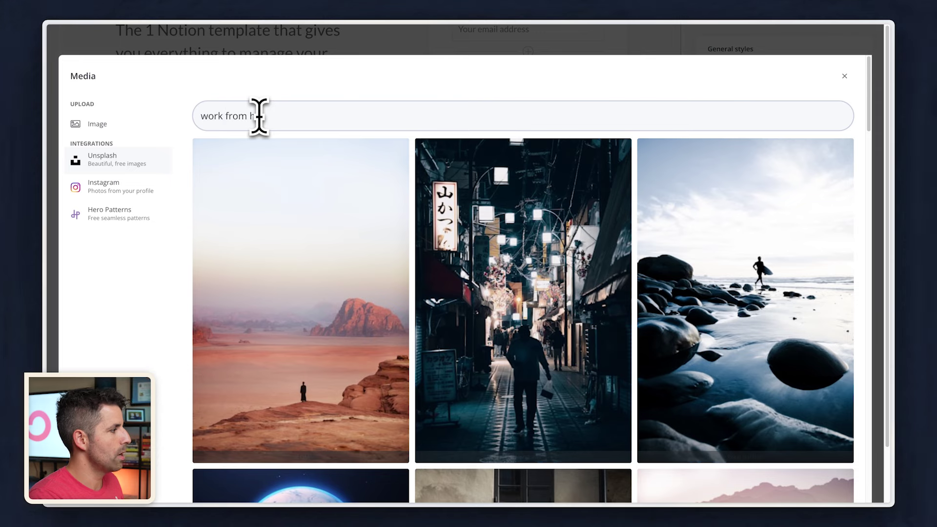
scroll(516, 285, "down", 12)
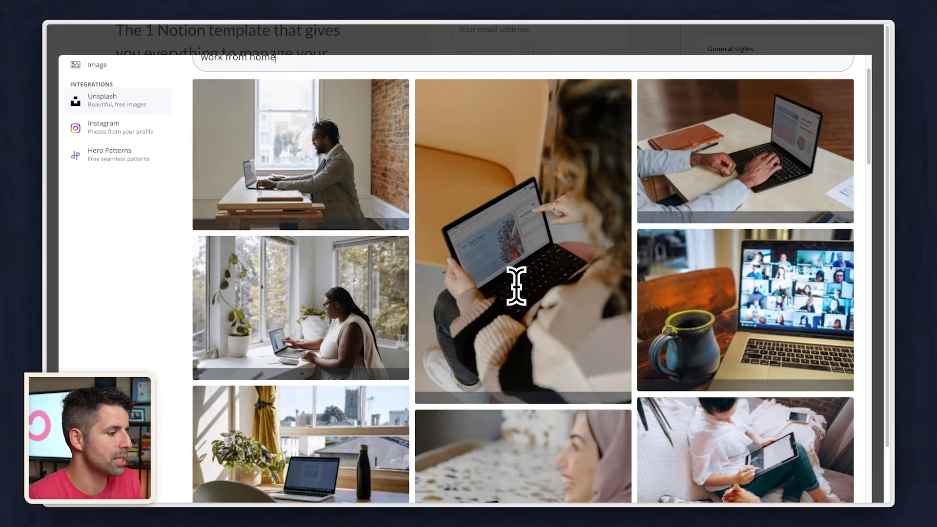
scroll(518, 288, "down", 12)
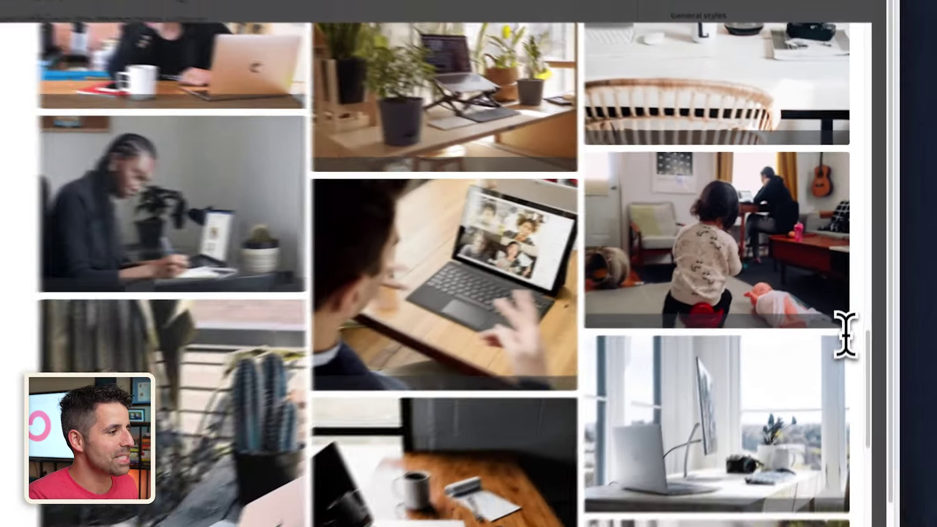
scroll(747, 259, "up", 5)
scroll(744, 254, "up", 10)
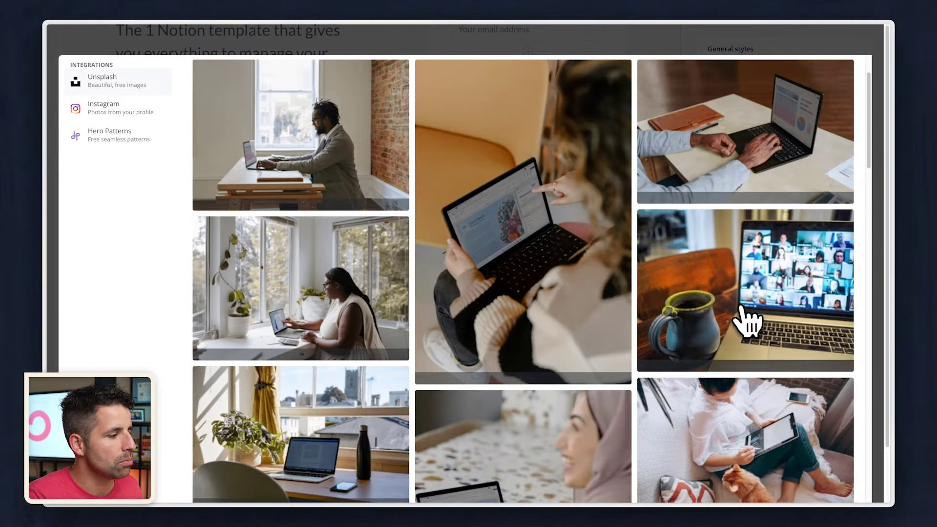
left_click(758, 288)
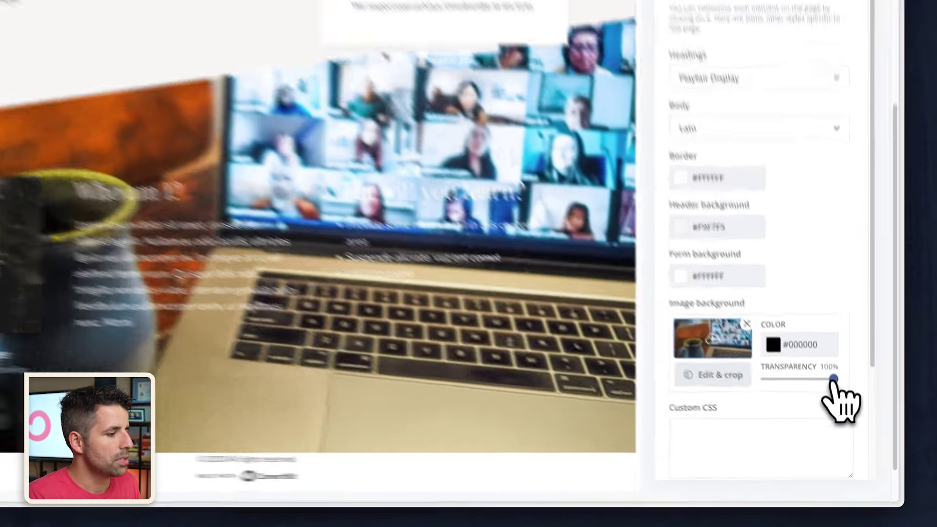
- Lower the background image overlay transparency from 100% to 40%
left_click_drag(838, 405, 824, 406)
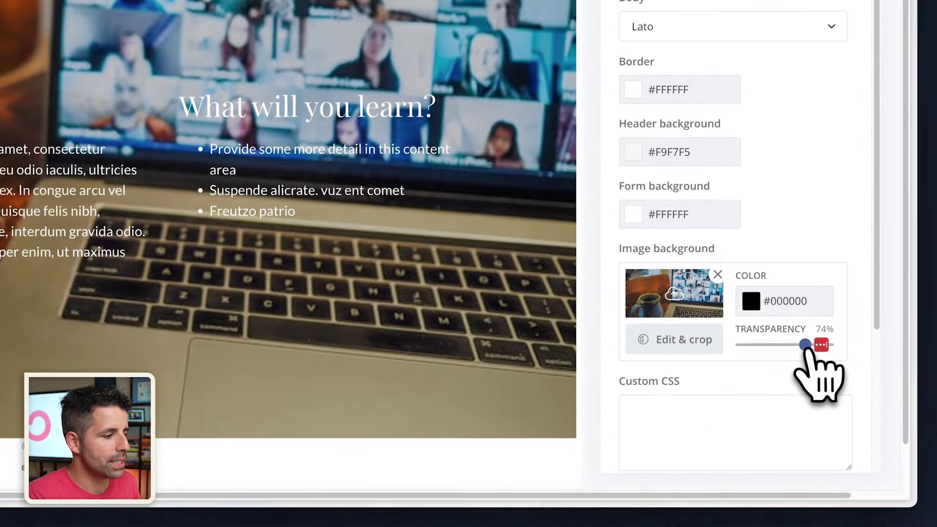
left_click_drag(806, 345, 781, 346)
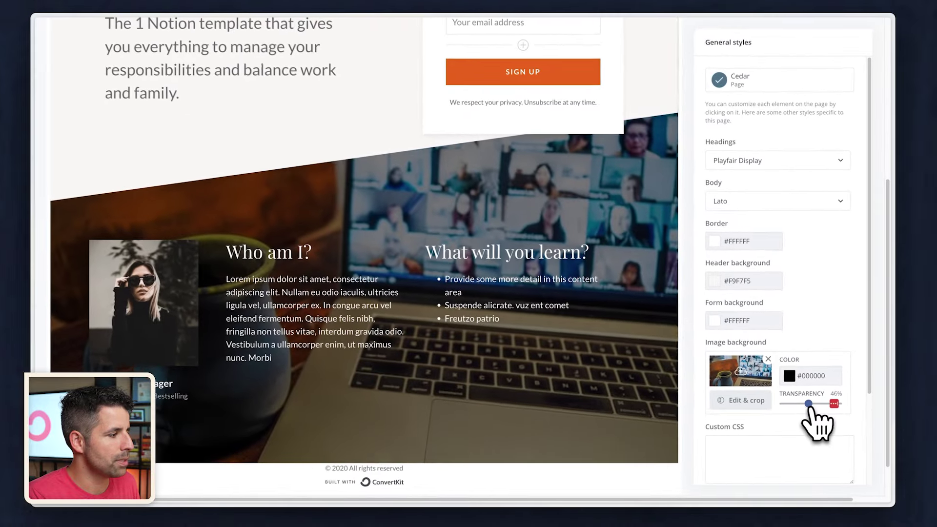
left_click_drag(809, 404, 805, 403)
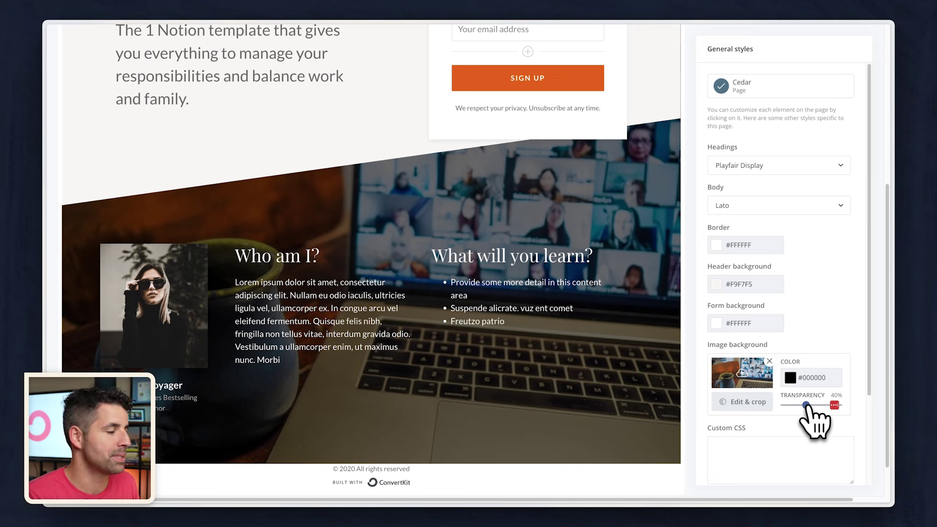
left_click(156, 293)
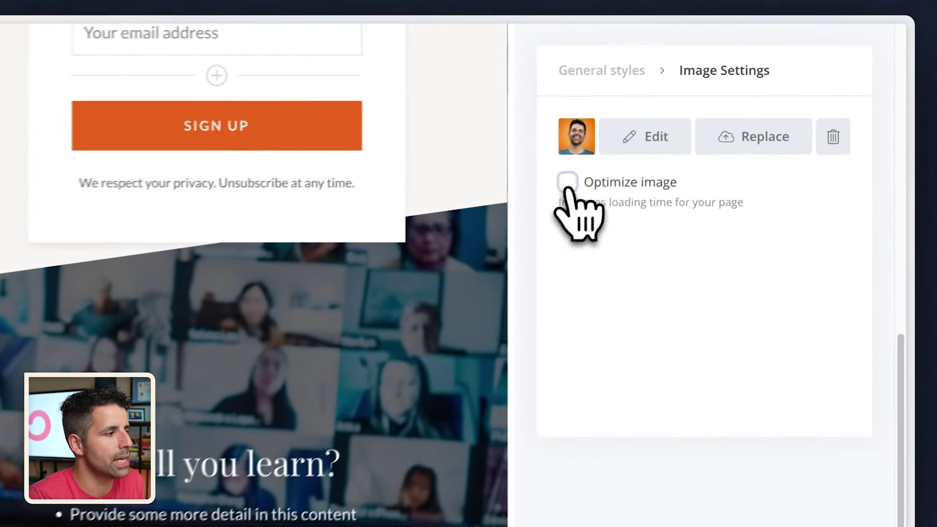
- Turn on Optimize image for the new 'Who am I?' portrait and return to the top
left_click(712, 108)
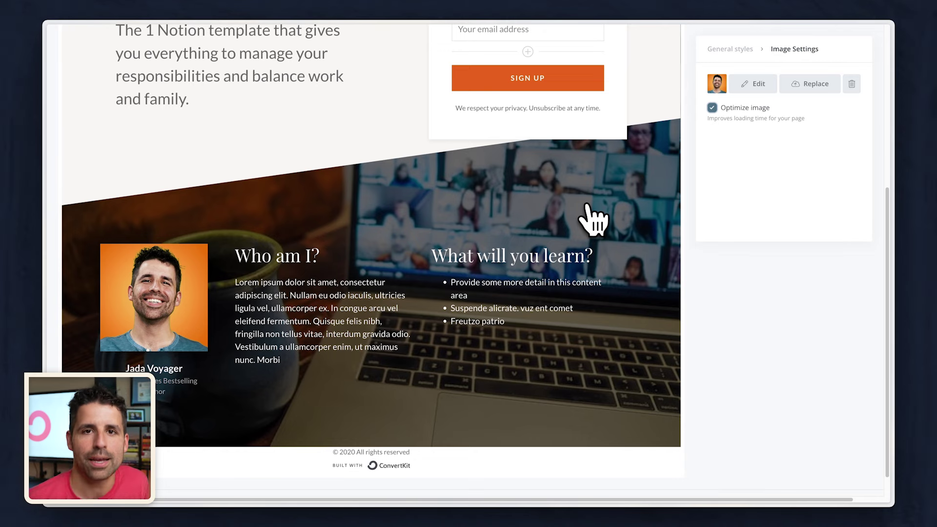
scroll(592, 220, "up", 5)
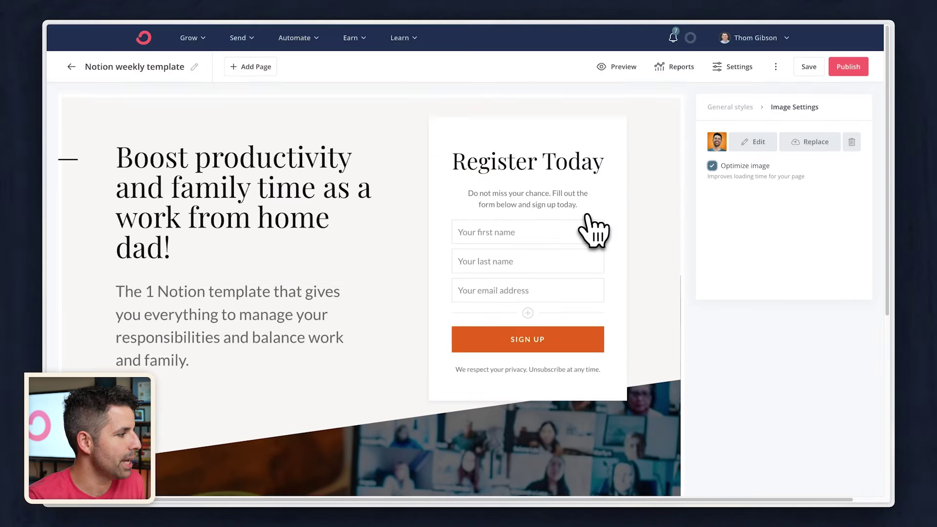
- Insert the Notion to-do board screenshot below the form's intro paragraph and add margin around it
left_click(542, 201)
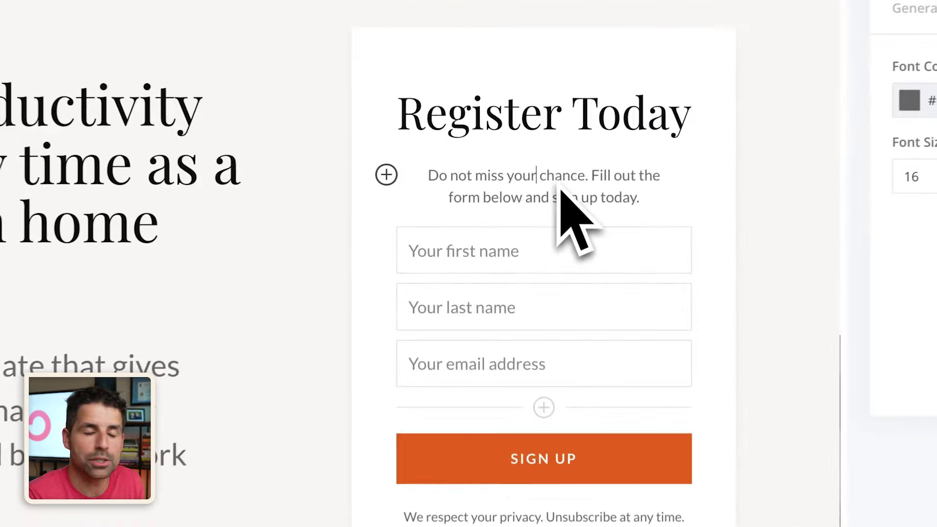
left_click(383, 174)
scroll(442, 308, "down", 3)
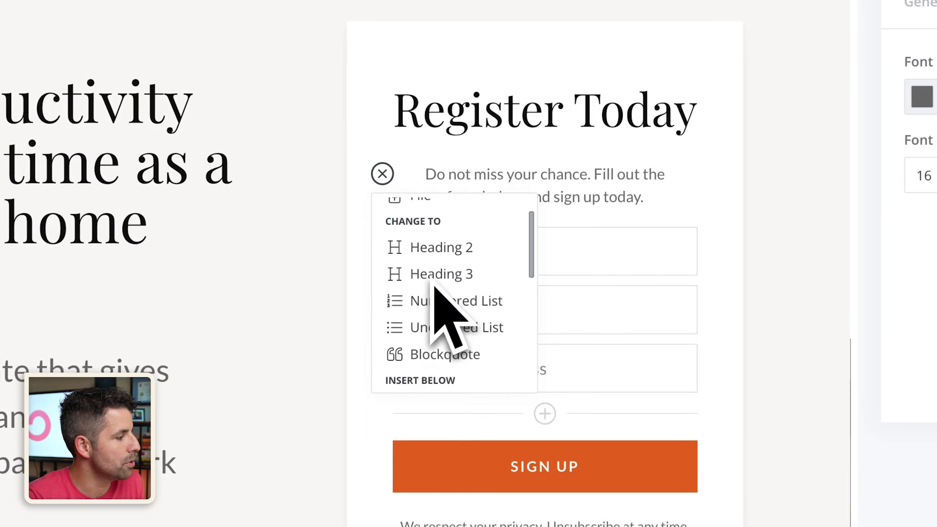
scroll(435, 288, "down", 5)
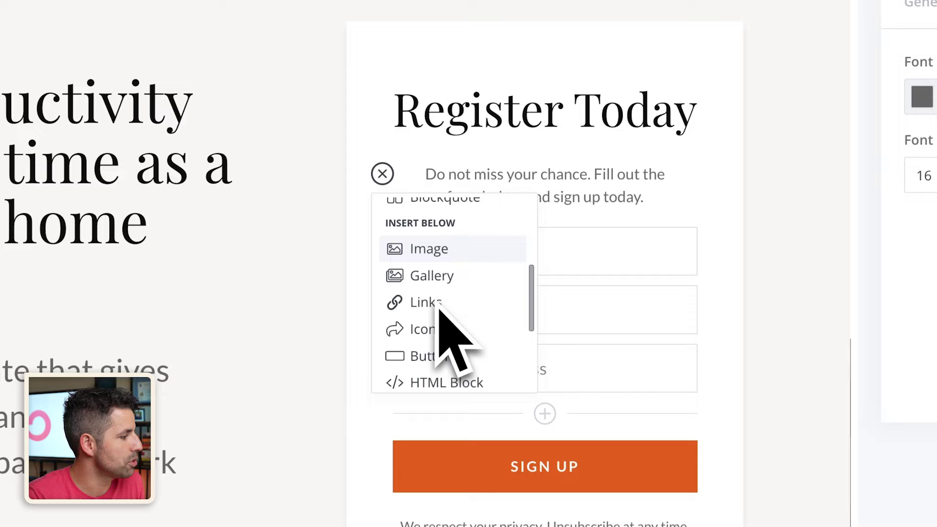
scroll(441, 312, "up", 3)
scroll(440, 323, "down", 1)
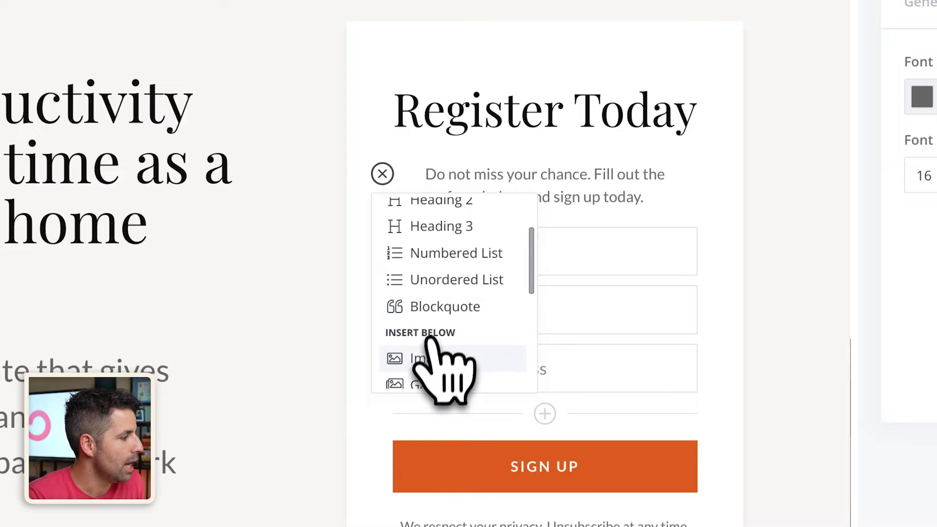
left_click(432, 359)
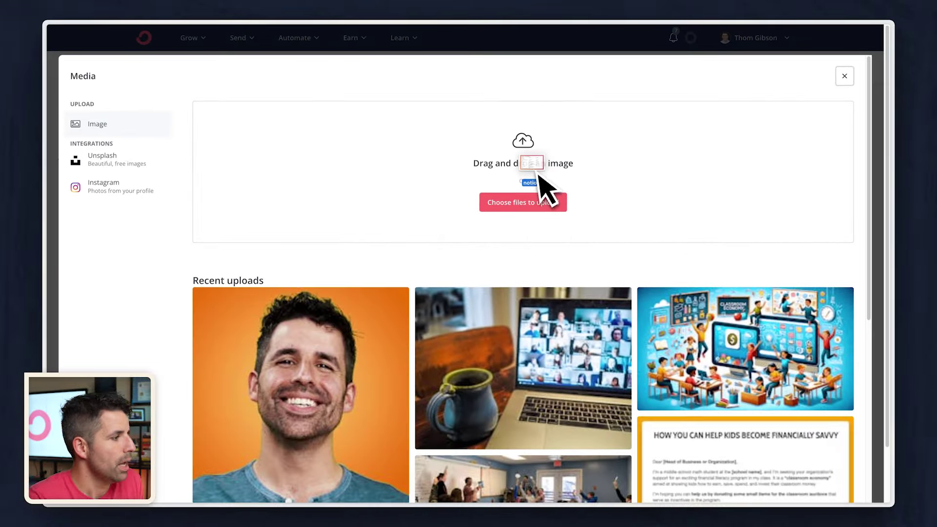
left_click_drag(539, 183, 498, 184)
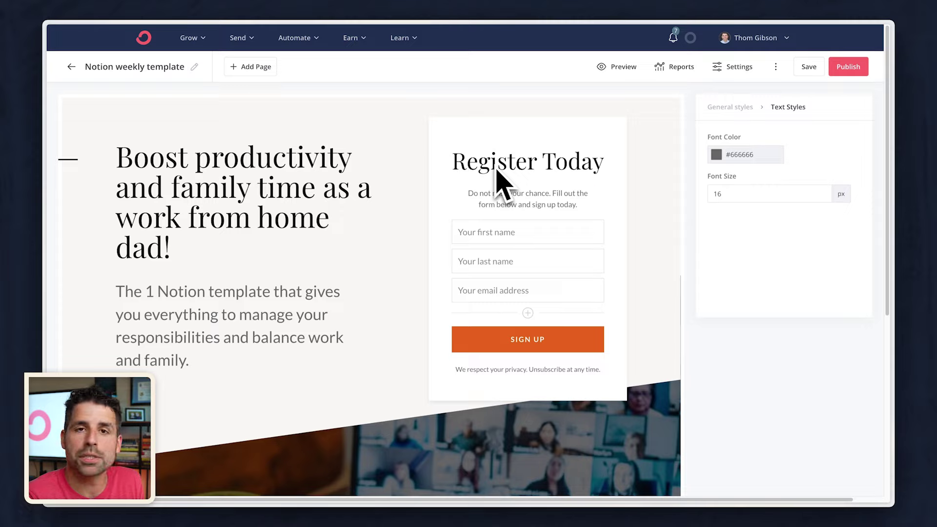
left_click(562, 224)
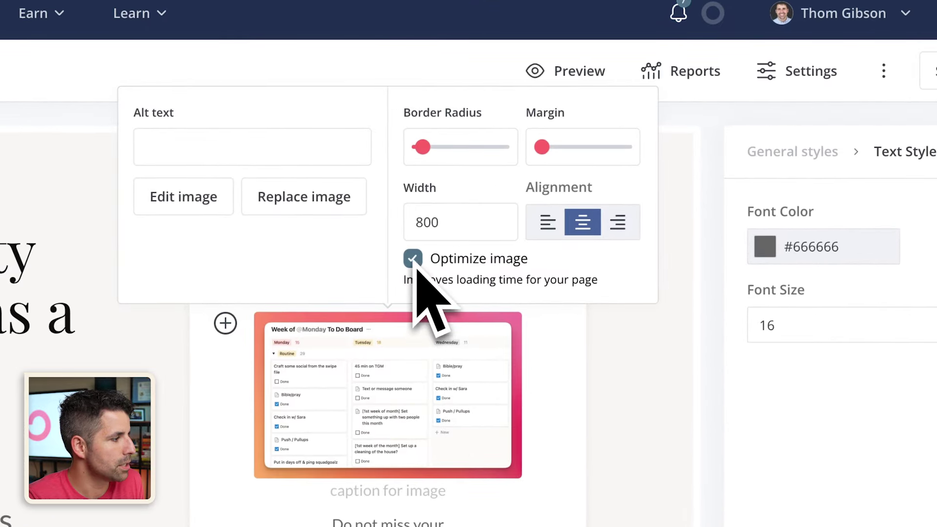
left_click_drag(542, 146, 592, 125)
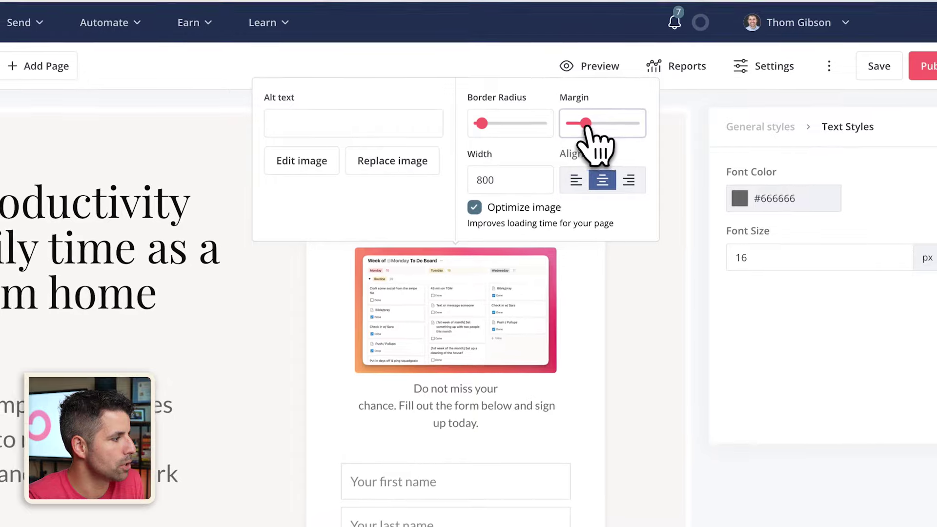
left_click_drag(483, 125, 471, 139)
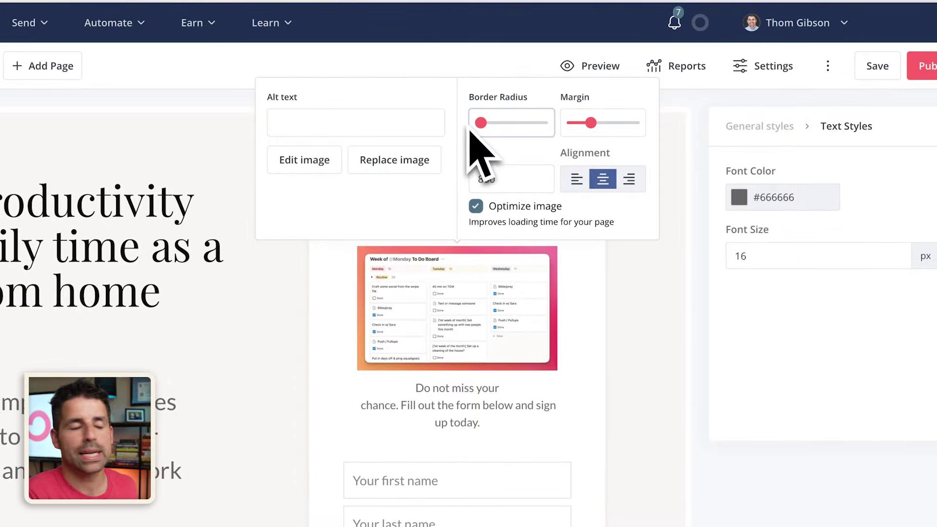
left_click(379, 216)
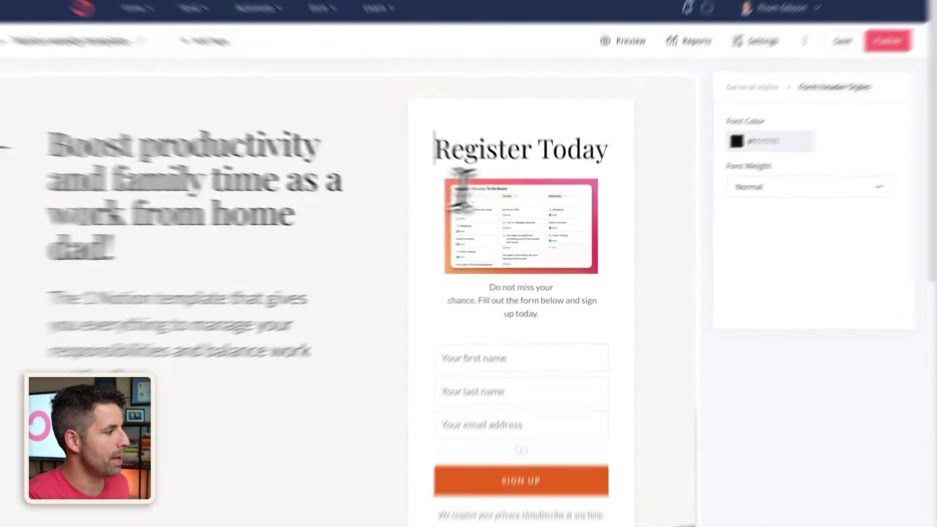
- Title the form 'Get the free template!' and swap the blurb for the 2,500+ work from home dads newsletter line
type("Get the")
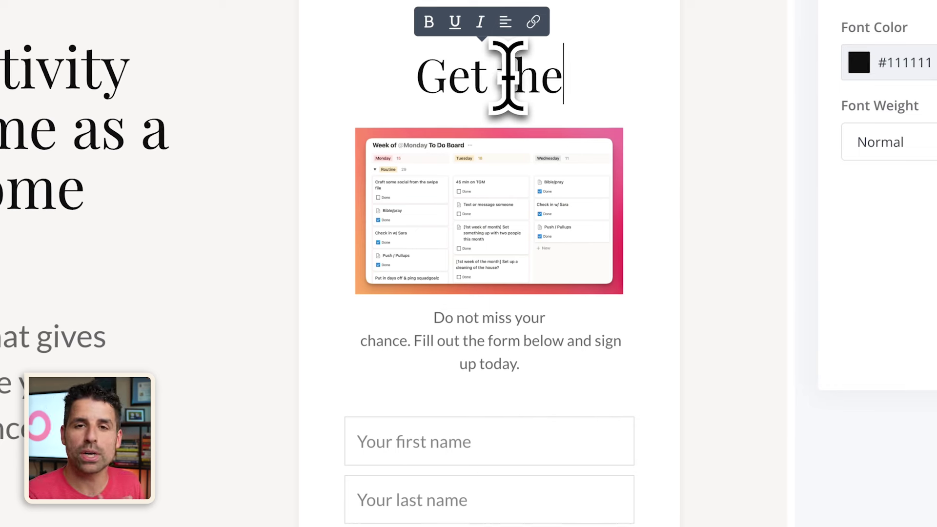
type(" free template!")
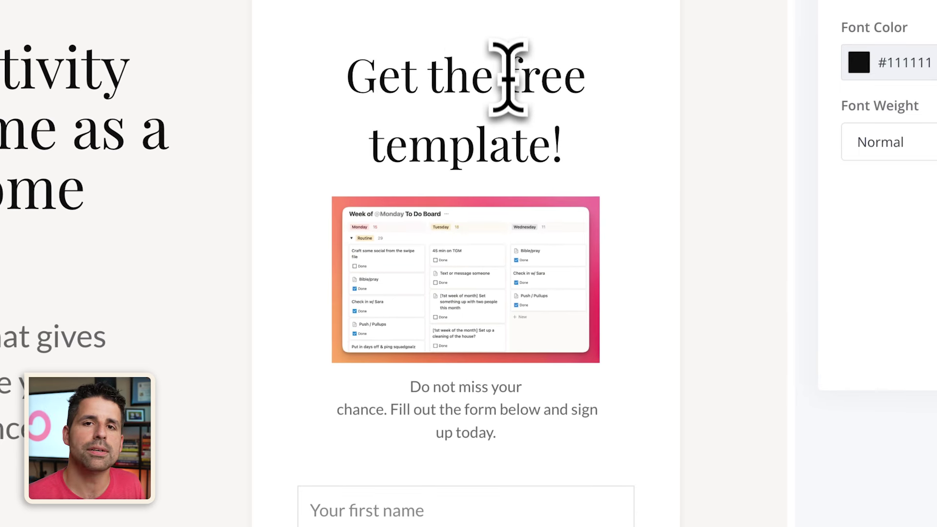
left_click_drag(501, 434, 410, 387)
type("You'll also ")
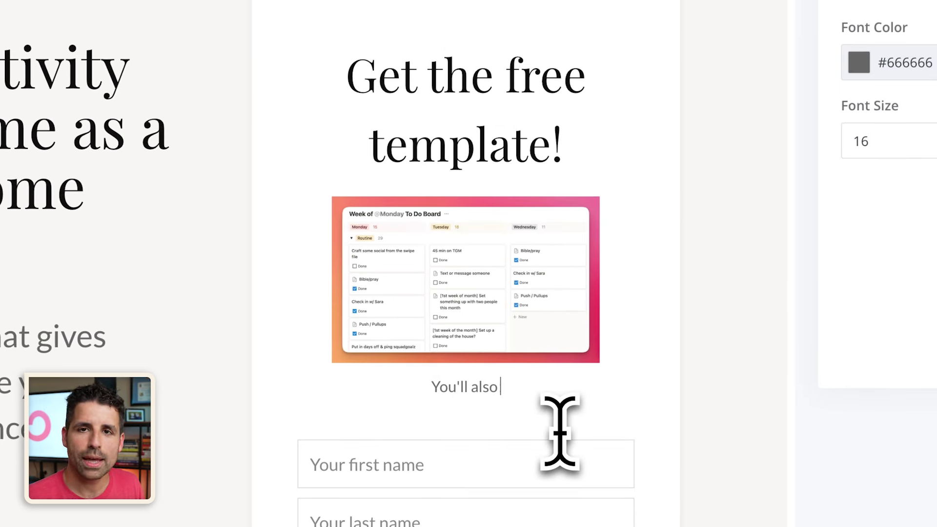
type("join the newsletter that 2,500+ other work")
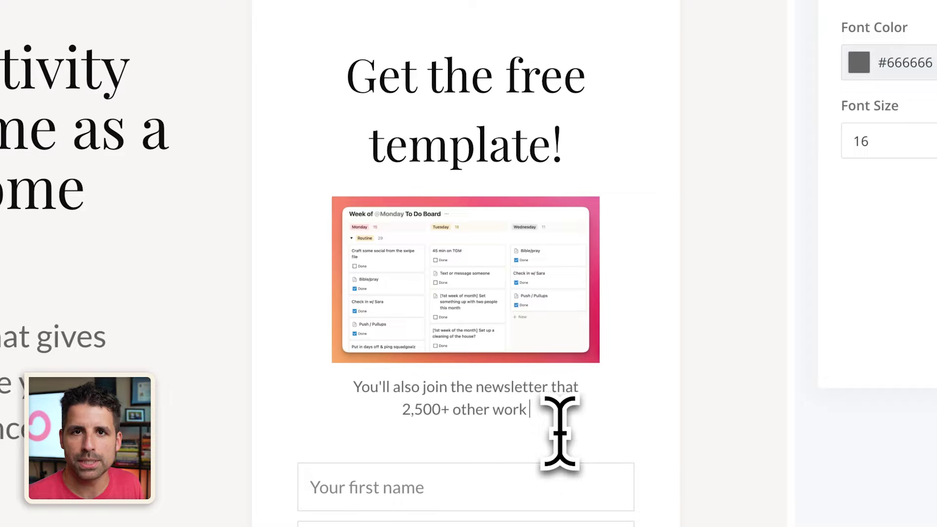
type(" from home dads look forward to every week.")
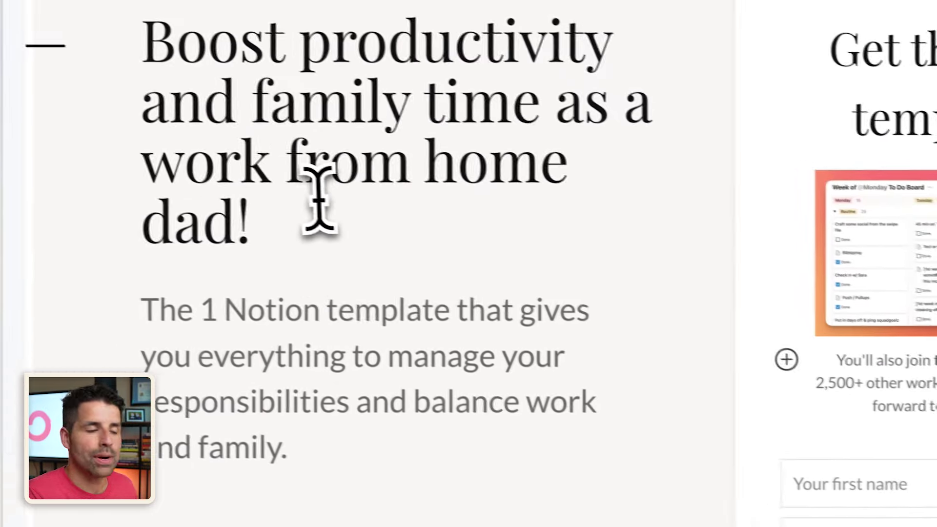
left_click(140, 117)
left_click(307, 239)
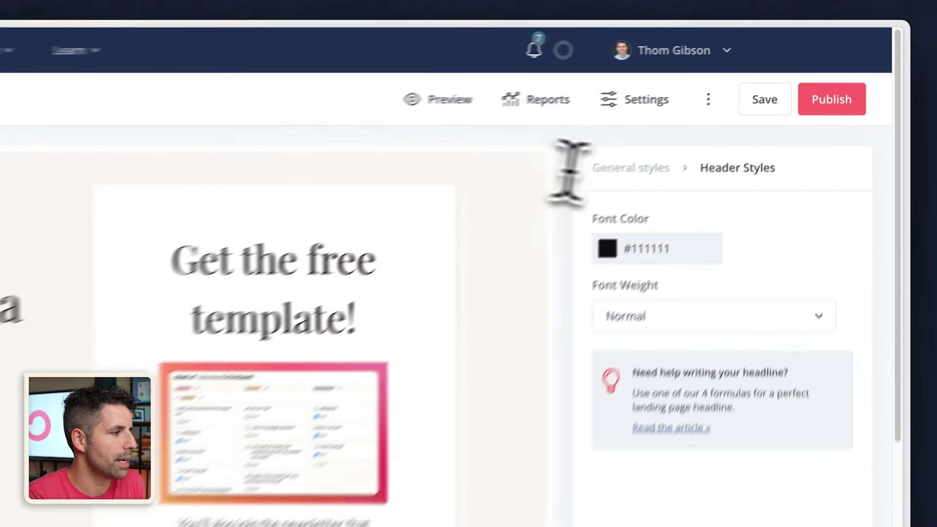
- In General styles, set the heading font to Lora and the body font to PT Sans
left_click(731, 106)
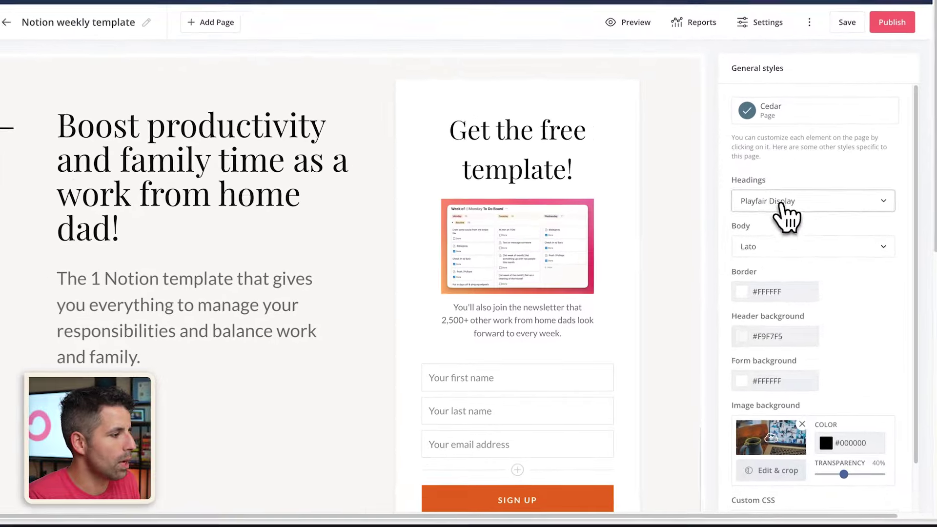
left_click(752, 224)
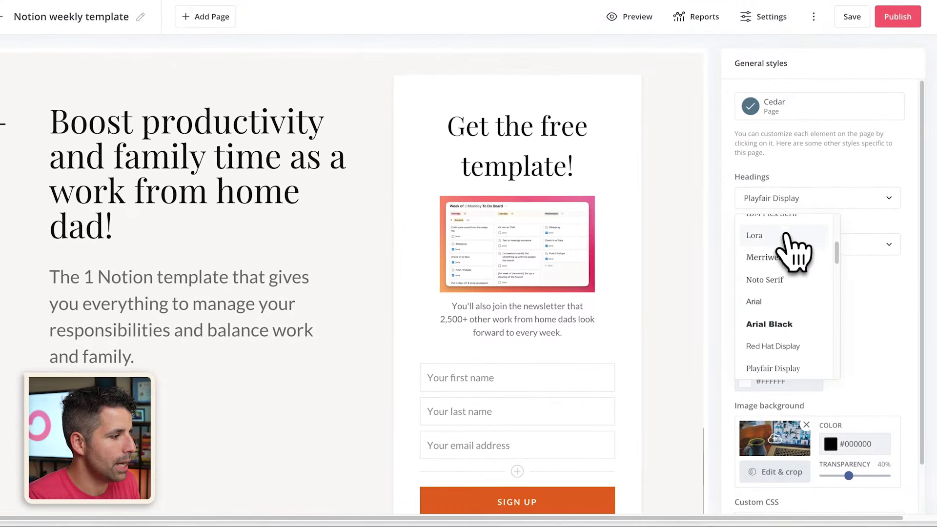
left_click(760, 255)
left_click(799, 246)
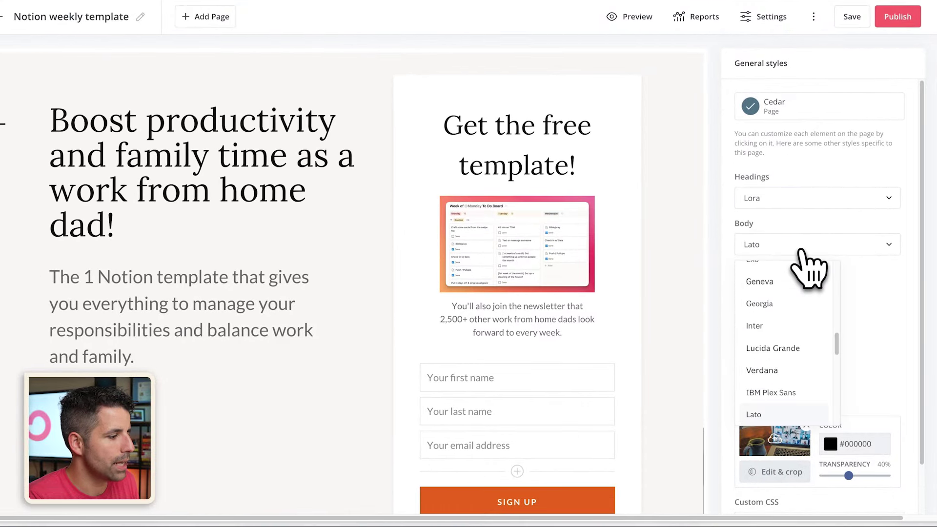
scroll(792, 327, "down", 3)
left_click(780, 390)
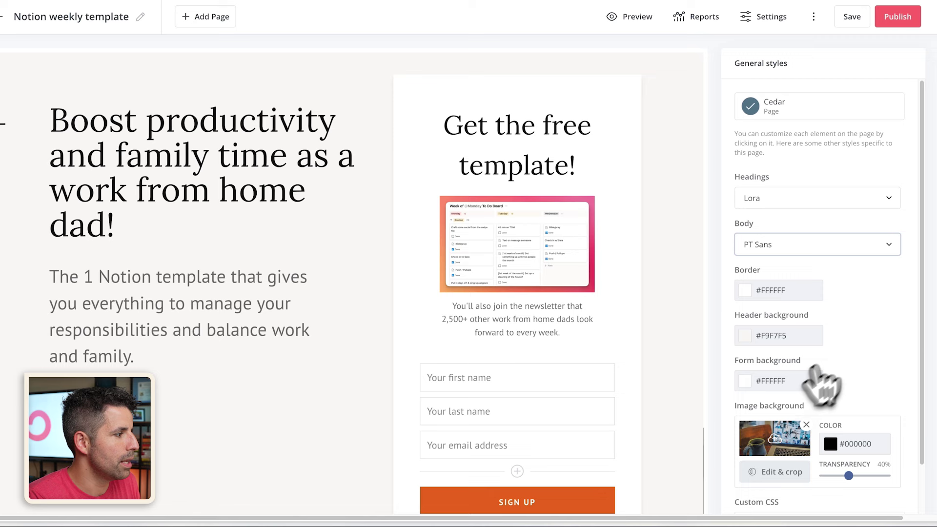
- Bold 'free' in the form heading and underline and italicize 'productivity' in the headline
left_click_drag(591, 128, 544, 130)
left_click(541, 96)
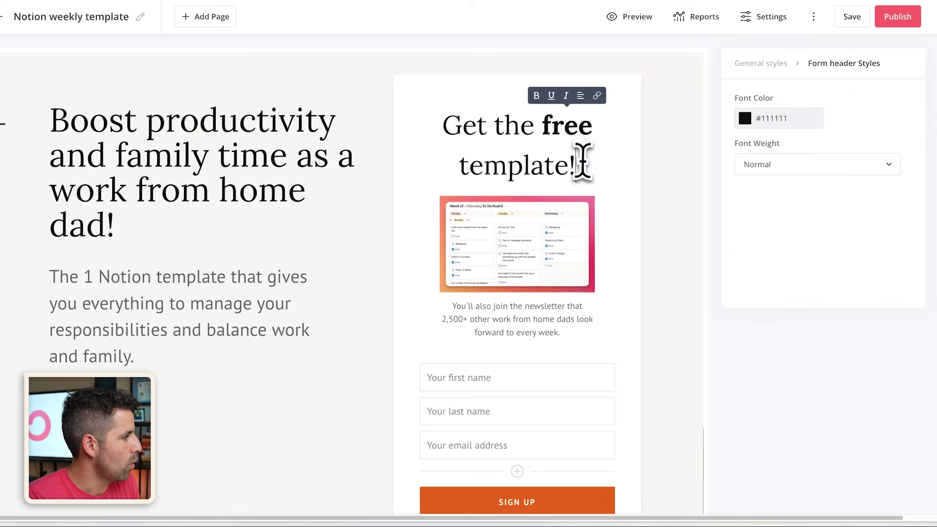
left_click_drag(145, 122, 329, 123)
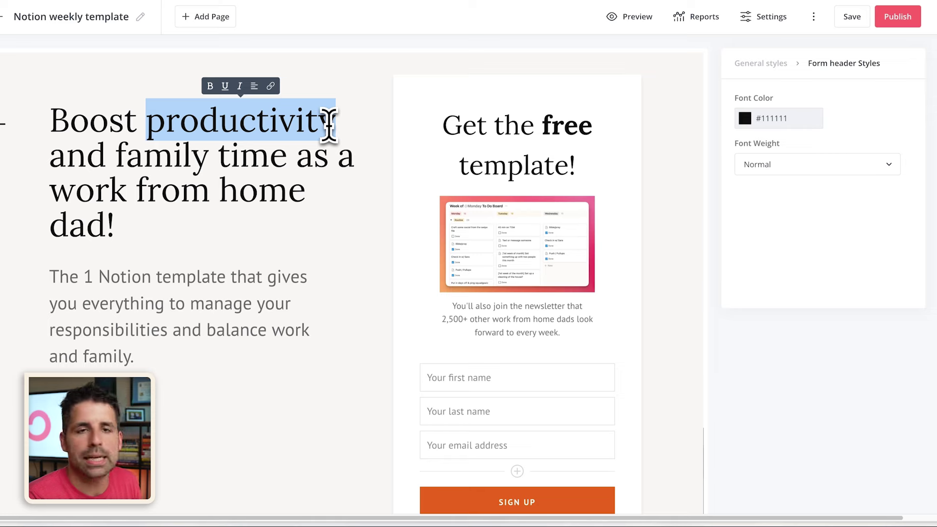
left_click(225, 86)
left_click(240, 86)
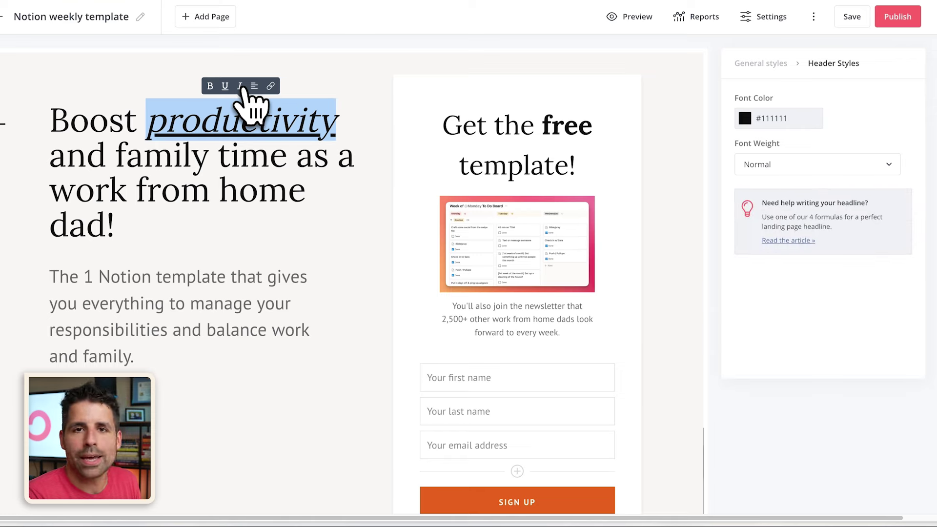
- Link the words 'the newsletter' in the form blurb to wfhdads.com
left_click_drag(510, 307, 564, 310)
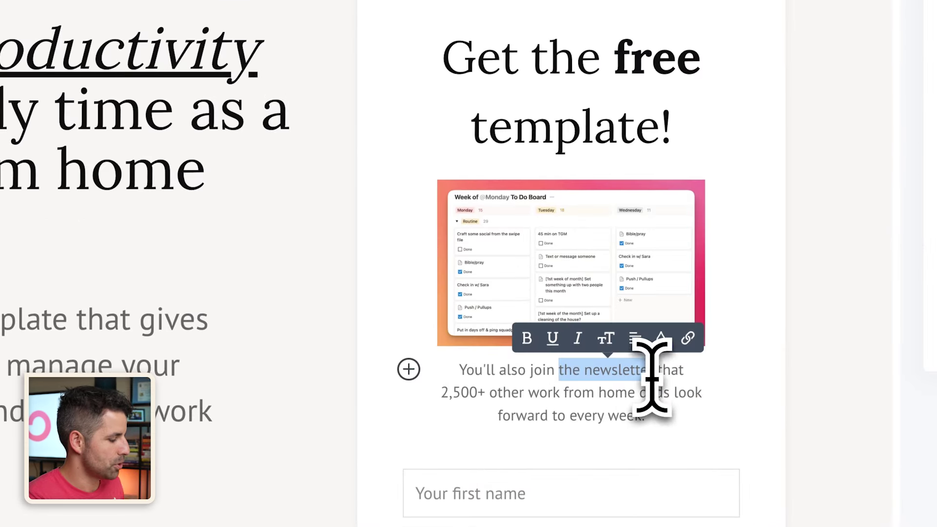
left_click_drag(652, 376, 654, 374)
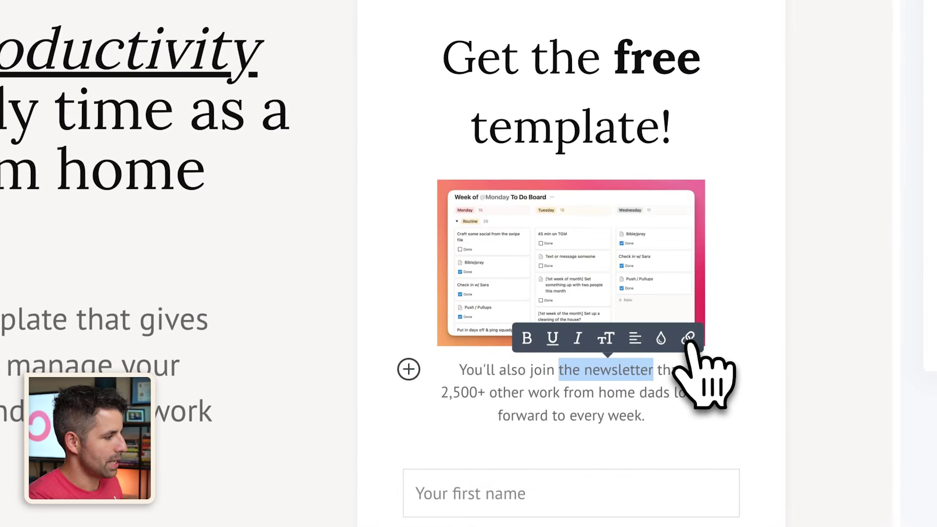
left_click(688, 339)
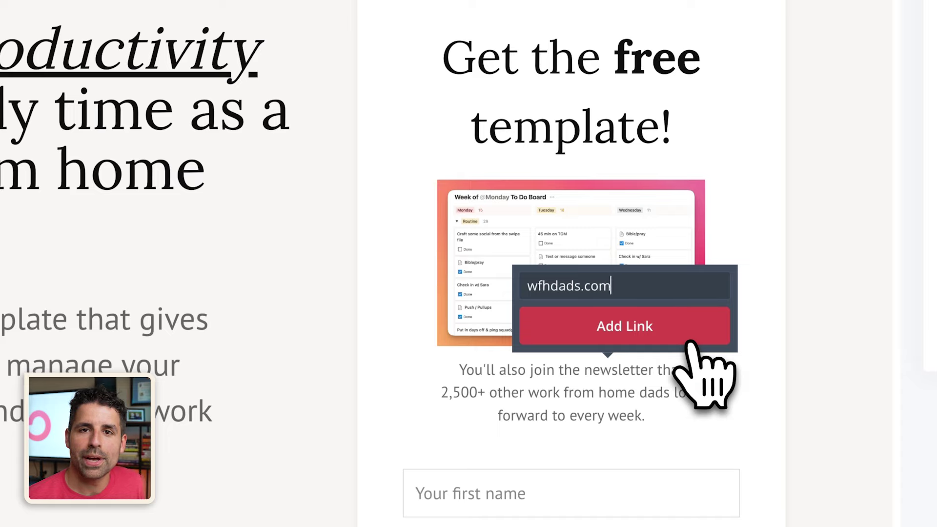
left_click(664, 342)
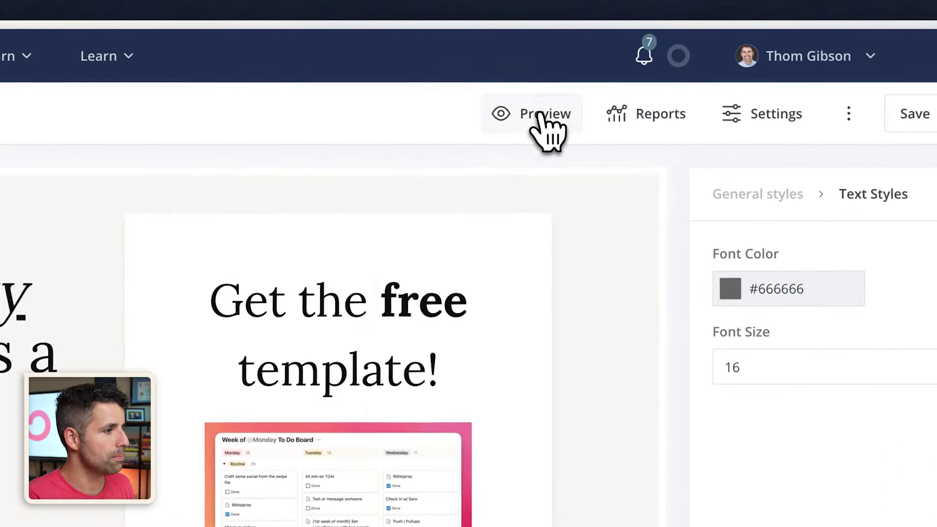
- Preview the landing page in a narrowed, phone-width window and scroll through the mobile layout
left_click(543, 116)
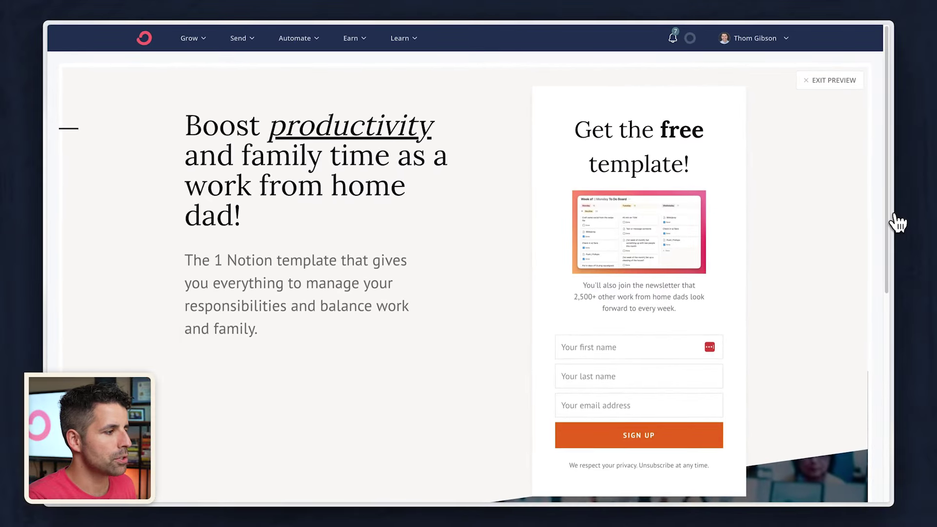
left_click_drag(898, 222, 403, 265)
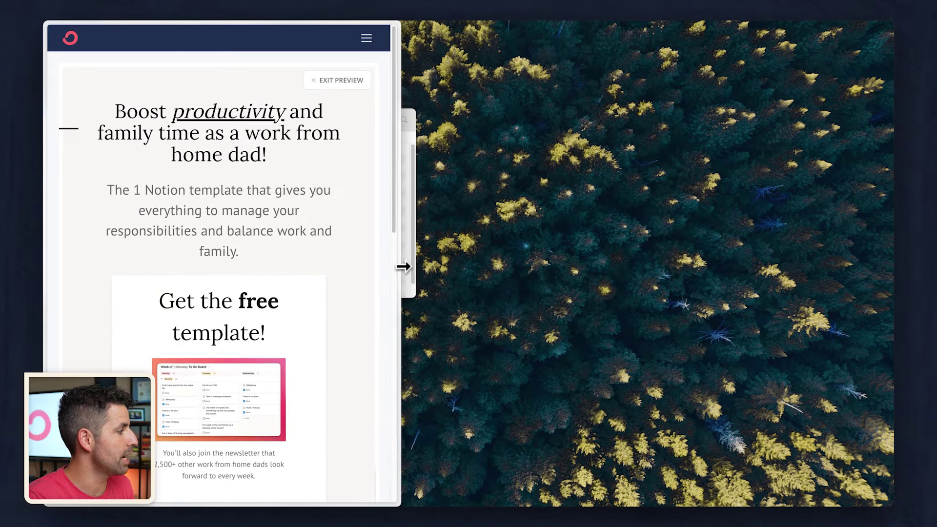
scroll(232, 198, "down", 3)
scroll(233, 200, "down", 8)
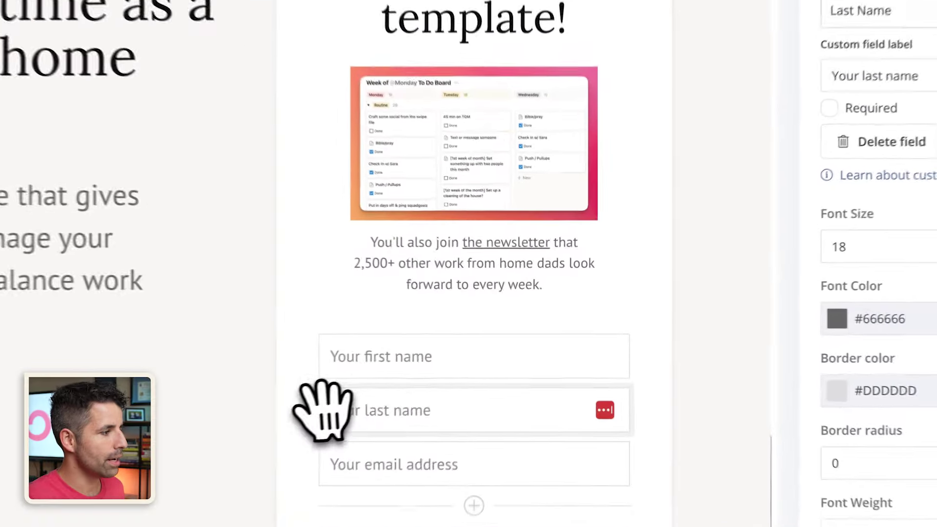
- Check that the input maps to Last Name, then delete the last name field
left_click(879, 12)
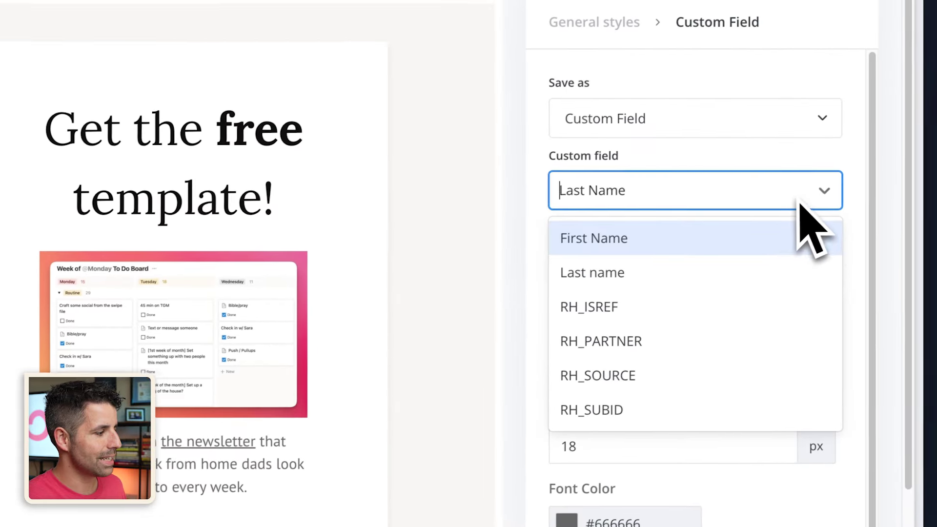
left_click(830, 191)
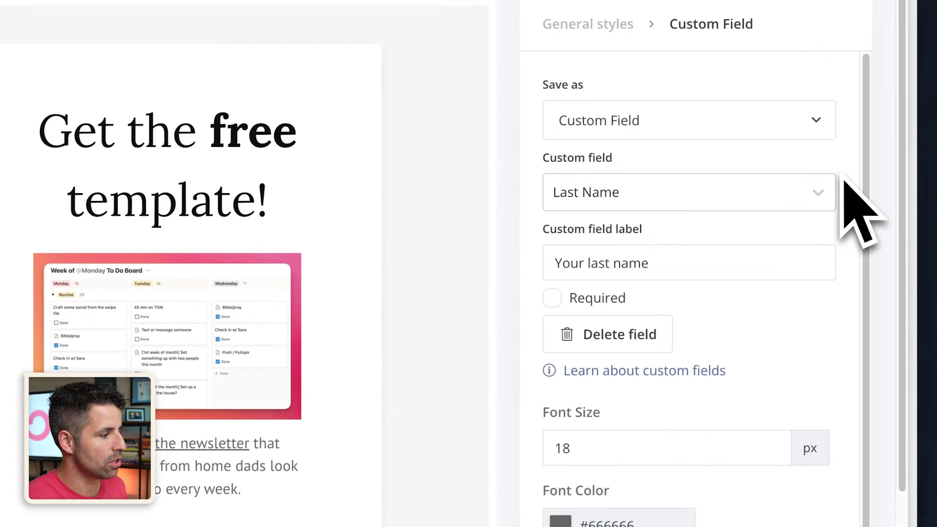
left_click(627, 340)
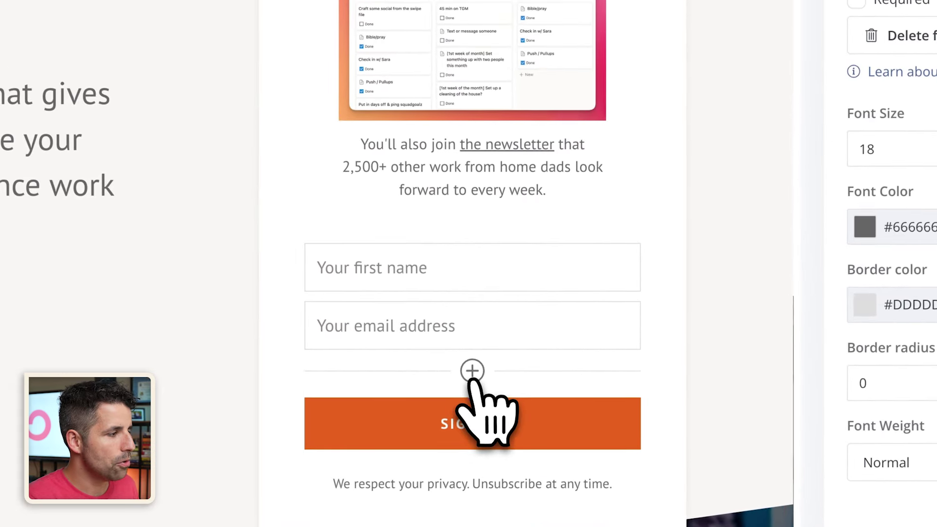
- Add a new field below email that saves answers as tags, displayed as checkboxes
left_click(472, 372)
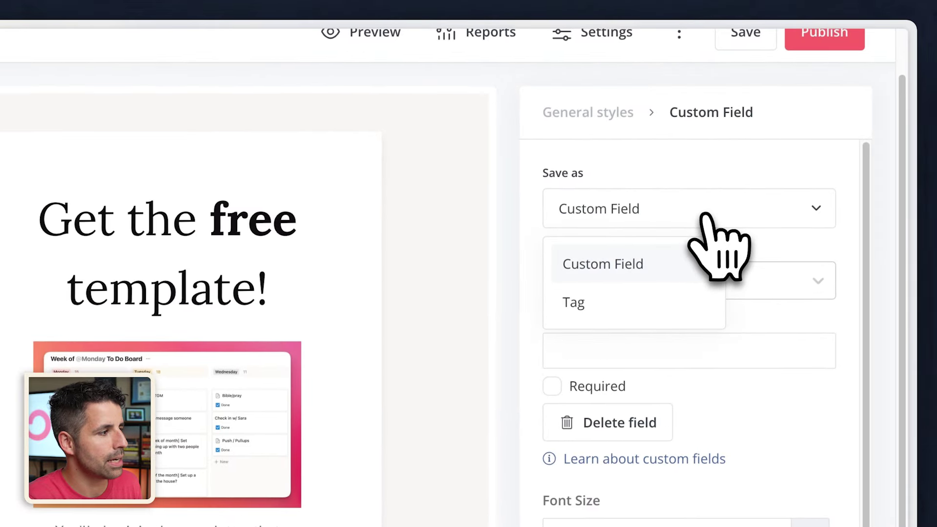
left_click(651, 299)
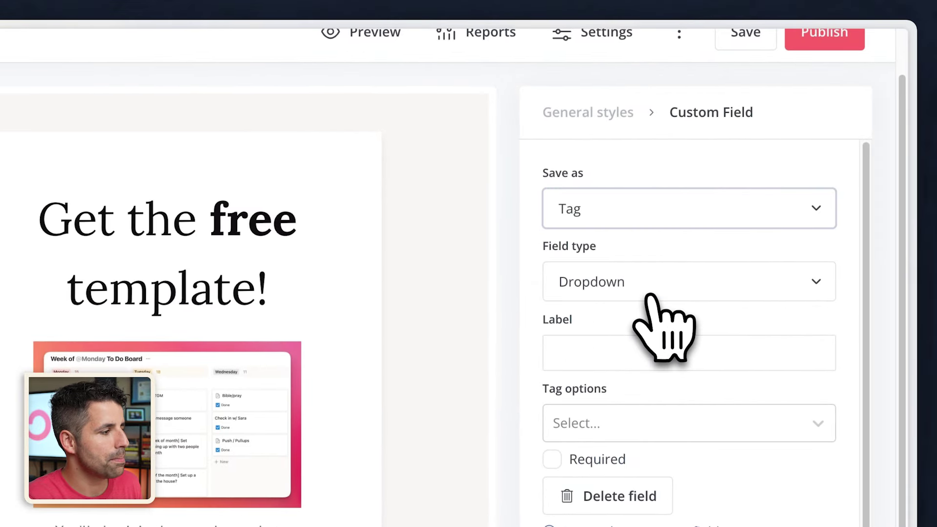
left_click(651, 291)
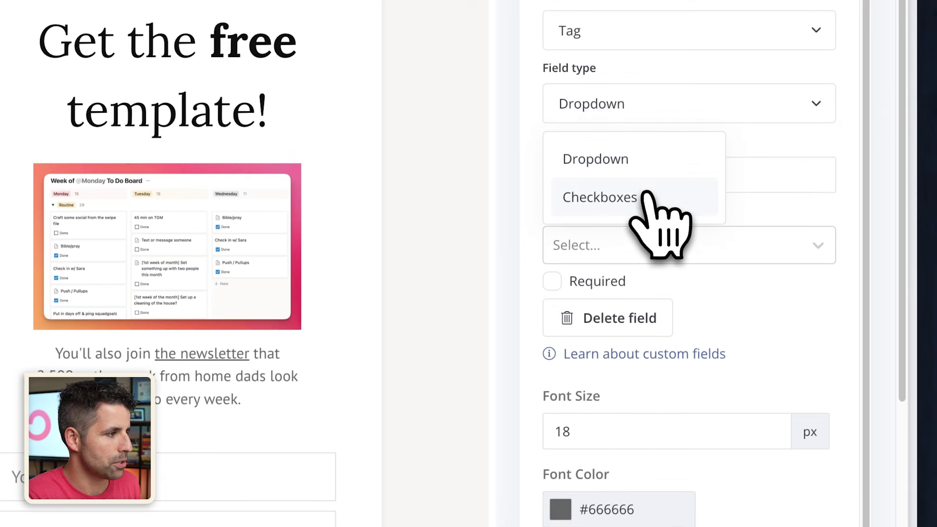
left_click(649, 197)
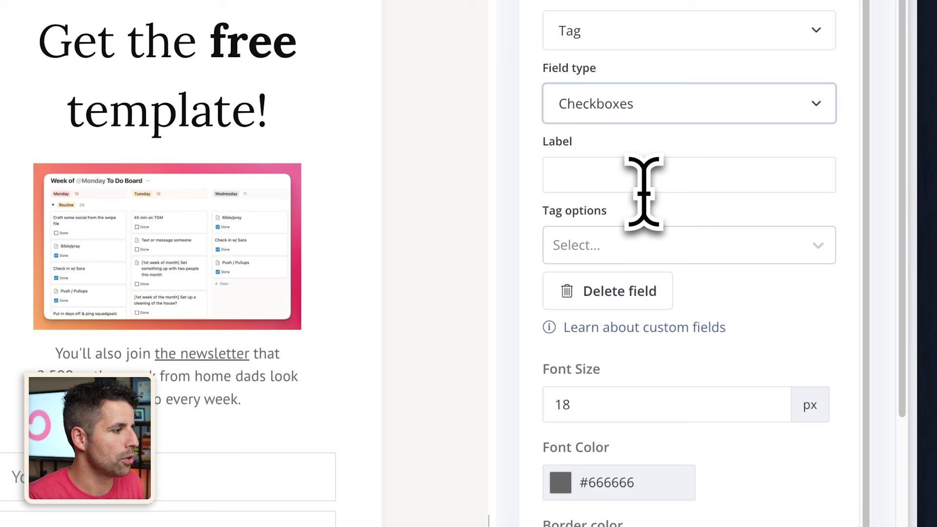
left_click(660, 190)
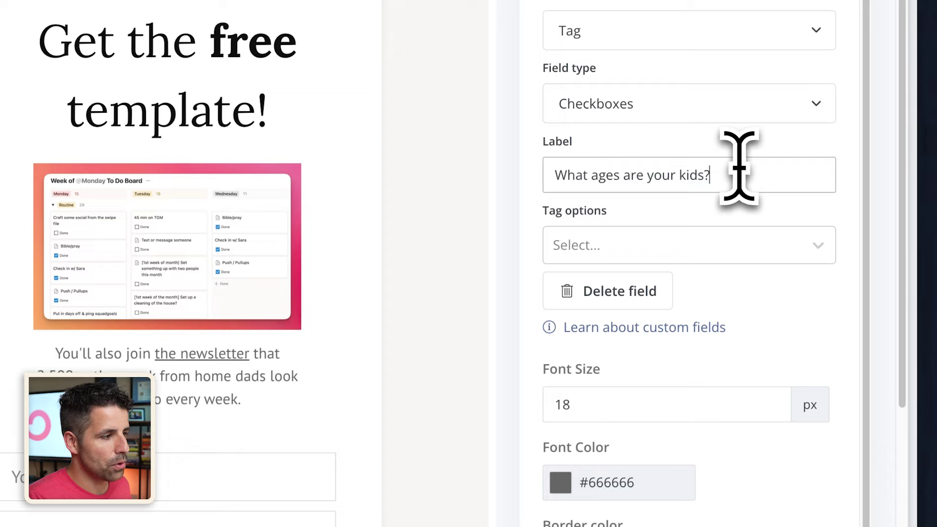
- Create the Ages 0-5 and Ages 6-10 tag options for the checkbox field
left_click(822, 377)
scroll(812, 471, "down", 10)
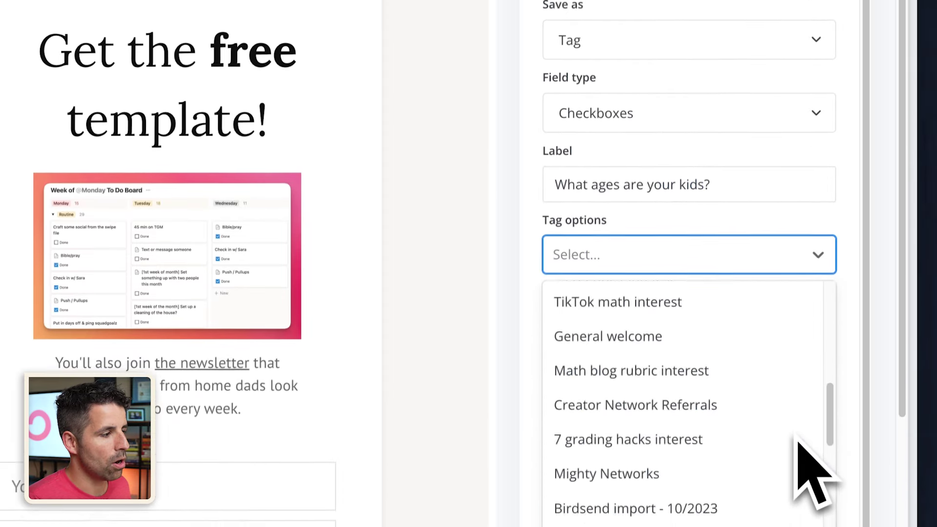
scroll(790, 439, "up", 8)
scroll(791, 429, "up", 5)
left_click(692, 259)
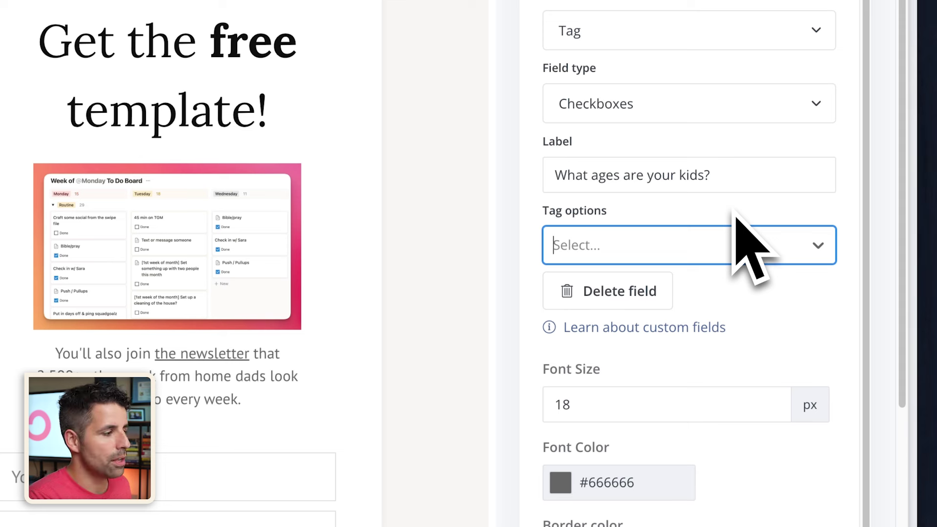
type("Ages 0")
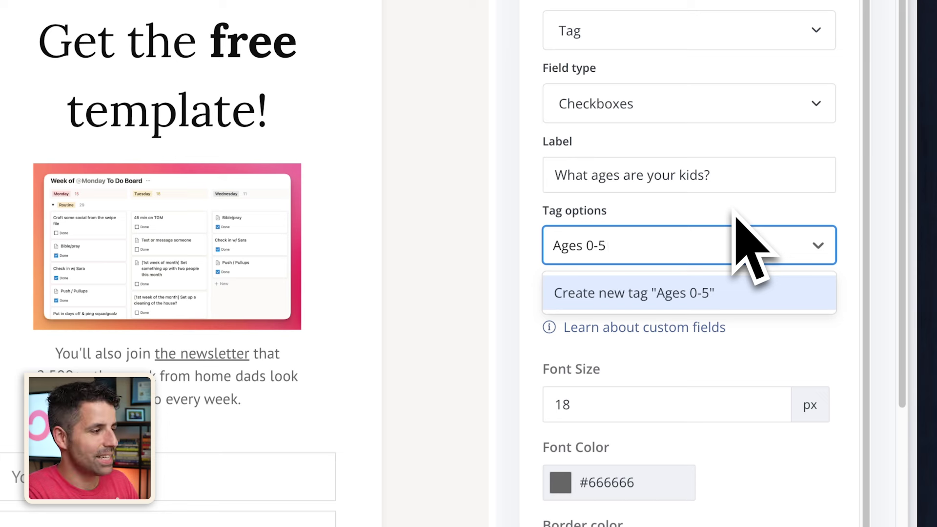
type("-5")
key("Return")
type("Ages ")
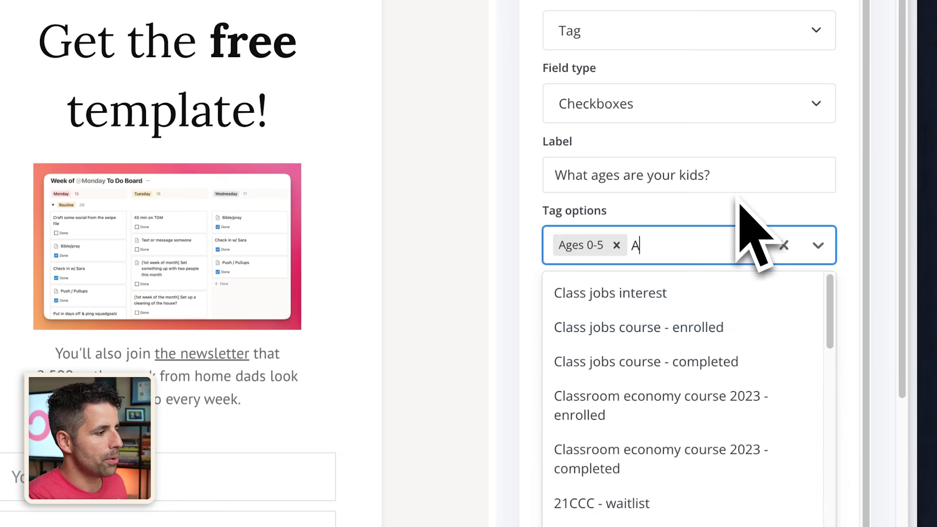
type("6-10")
key("Return")
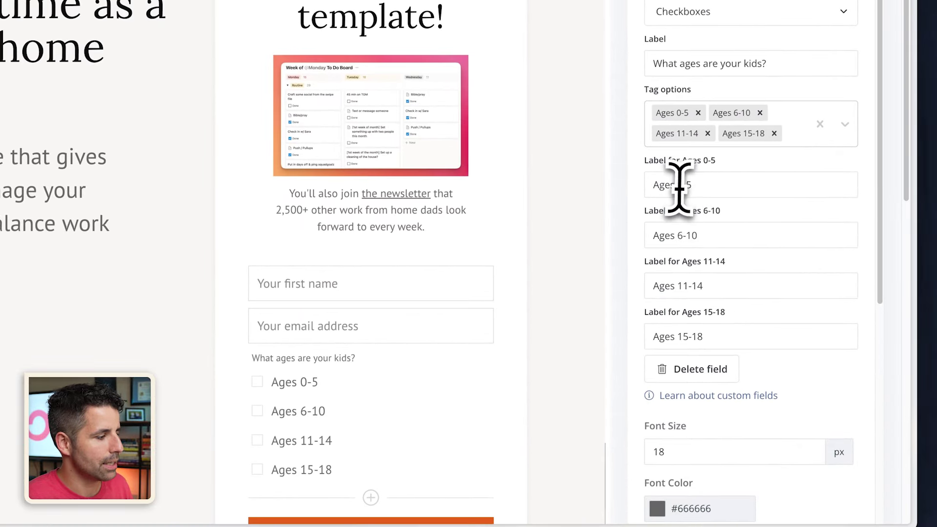
- Remove 'Ages' from the four option labels so they read 0-5, 6-10, 11-14, 15-18
double_click(669, 185)
key("BackSpace")
double_click(664, 235)
key("BackSpace")
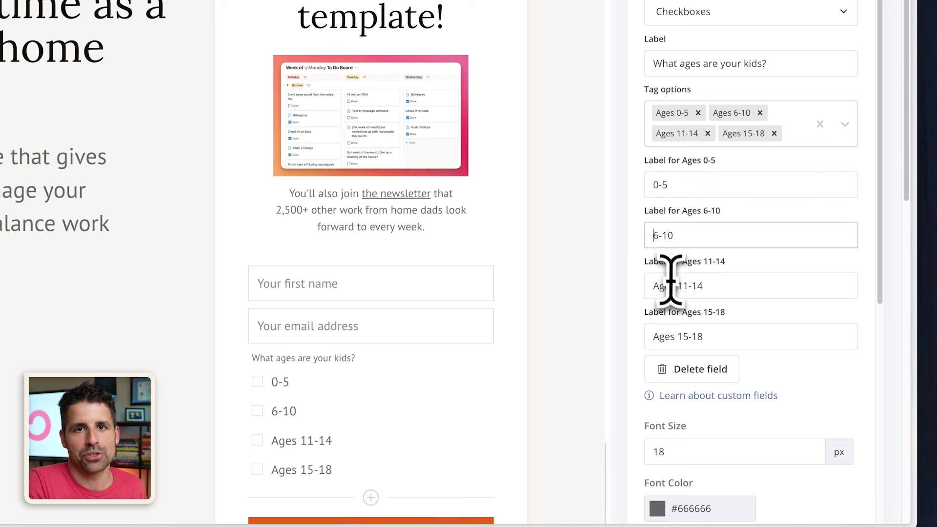
double_click(664, 286)
key("BackSpace")
double_click(662, 336)
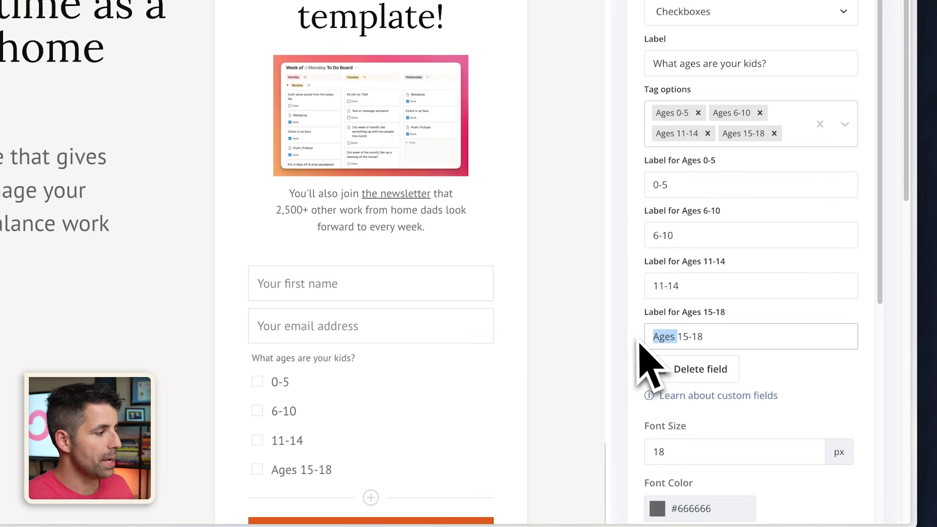
key("BackSpace")
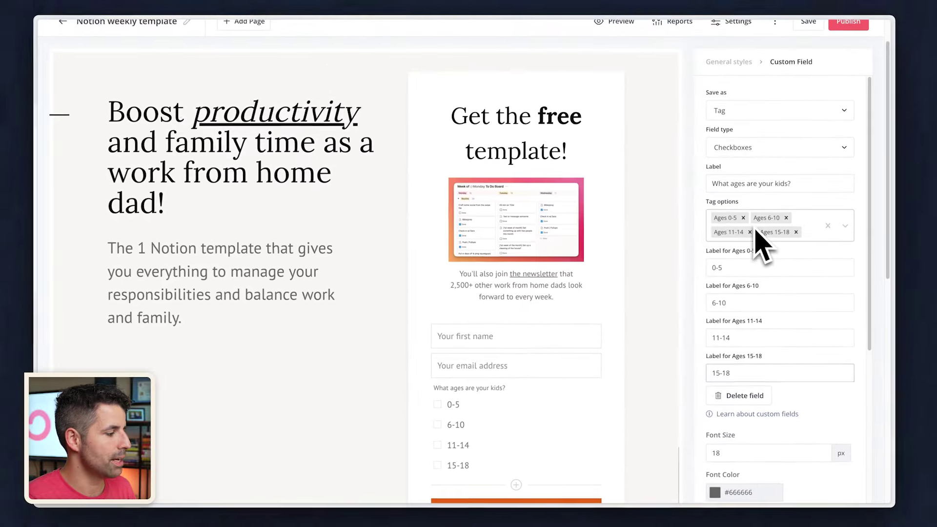
- Replace the form button's SIGN UP text with 'SEND ME THE TEMPLATE'
scroll(637, 420, "down", 1)
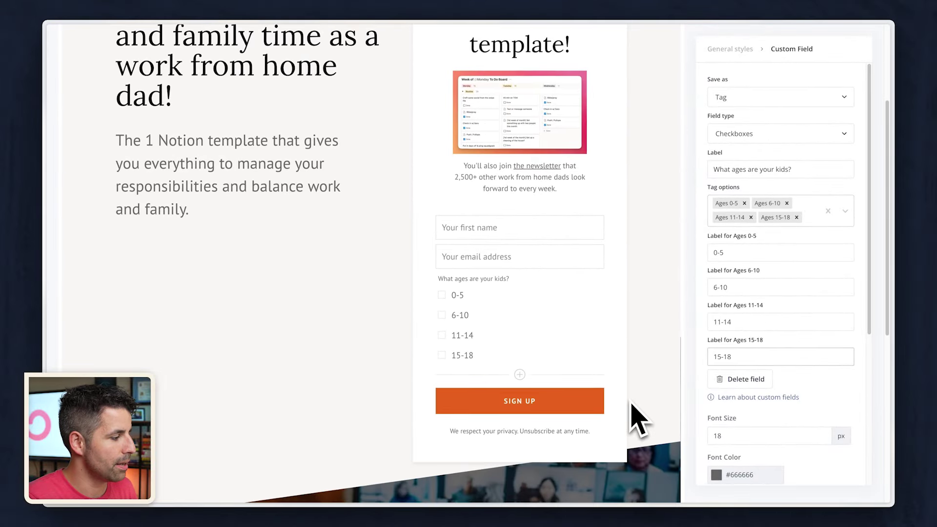
scroll(635, 419, "down", 1)
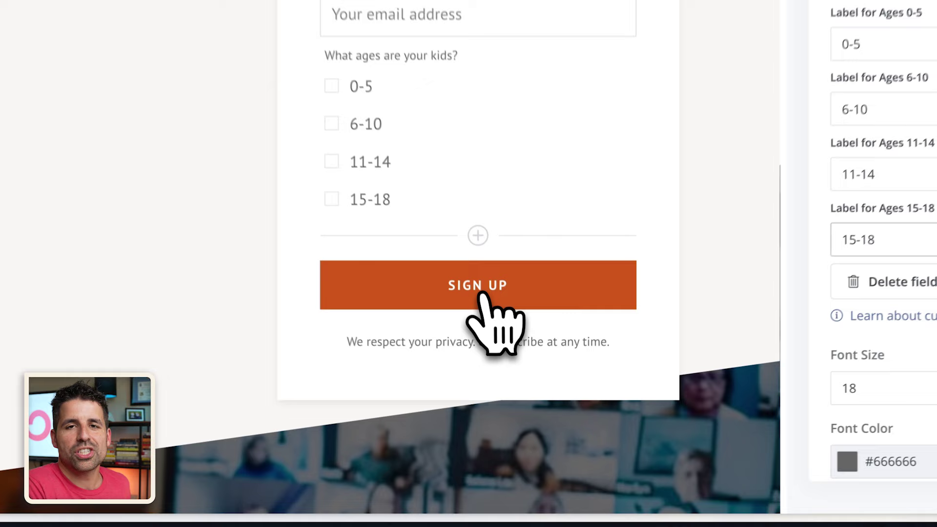
left_click(492, 286)
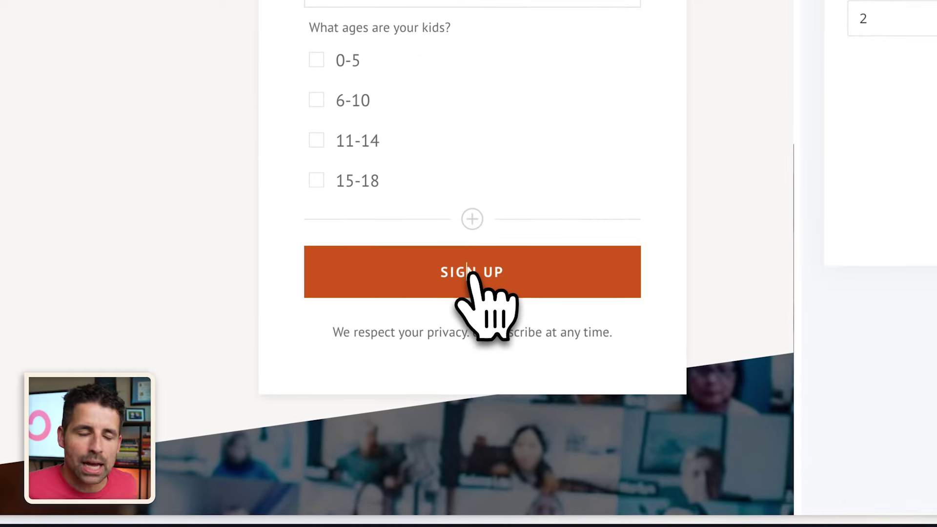
double_click(493, 284)
key("ctrl+a")
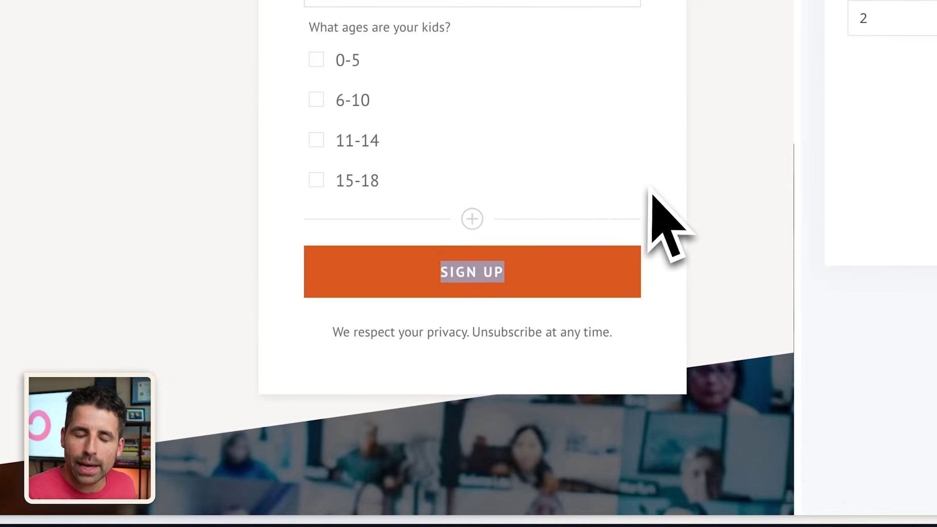
key("BackSpace")
type("SEND ME THE")
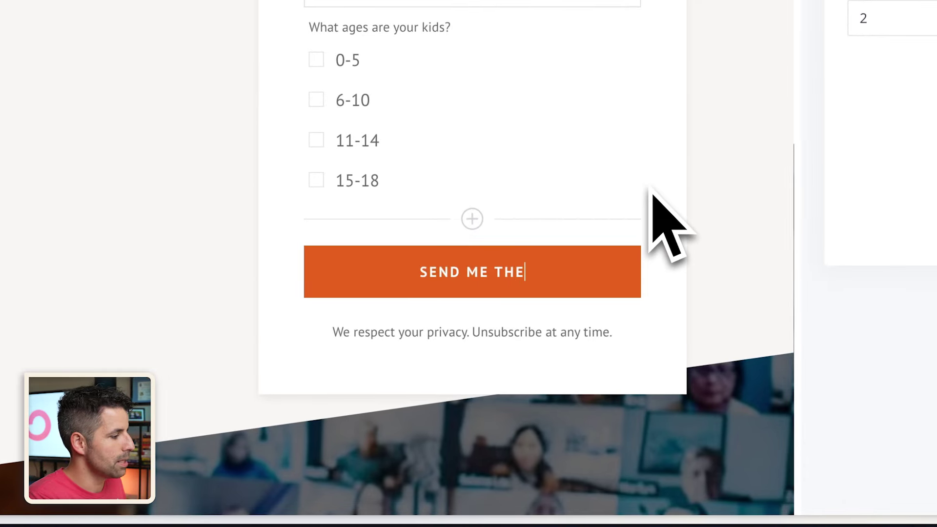
type(" TEMPLATE")
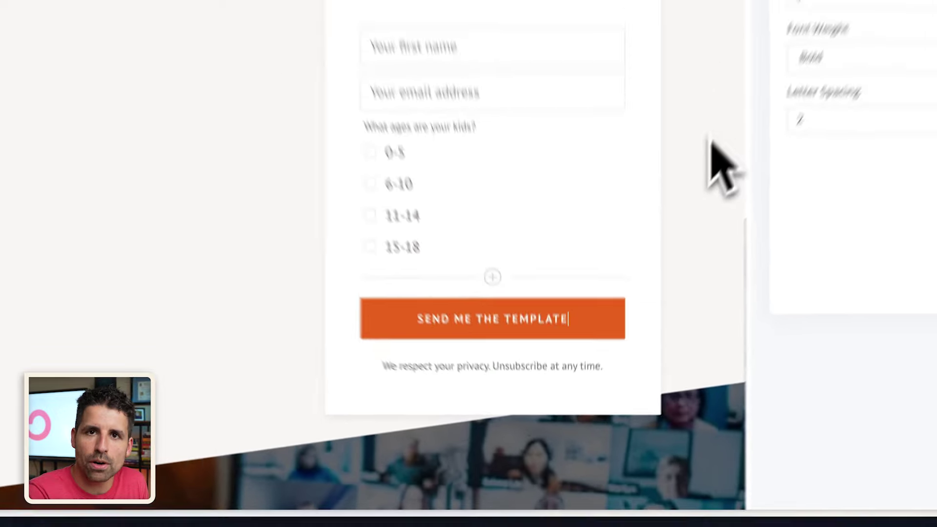
scroll(661, 276, "up", 3)
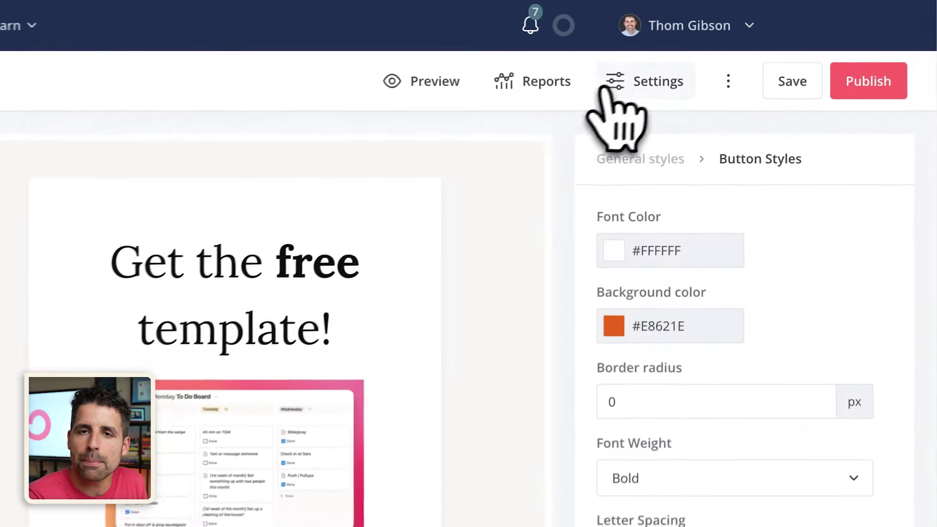
- Edit the success message to mention the Notion template, then open the incentive email for editing
left_click(610, 86)
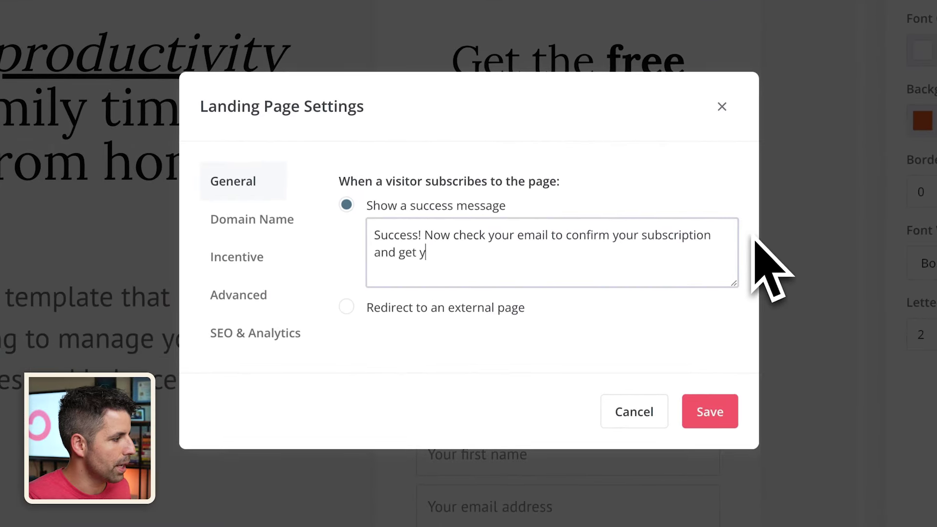
type("plate.")
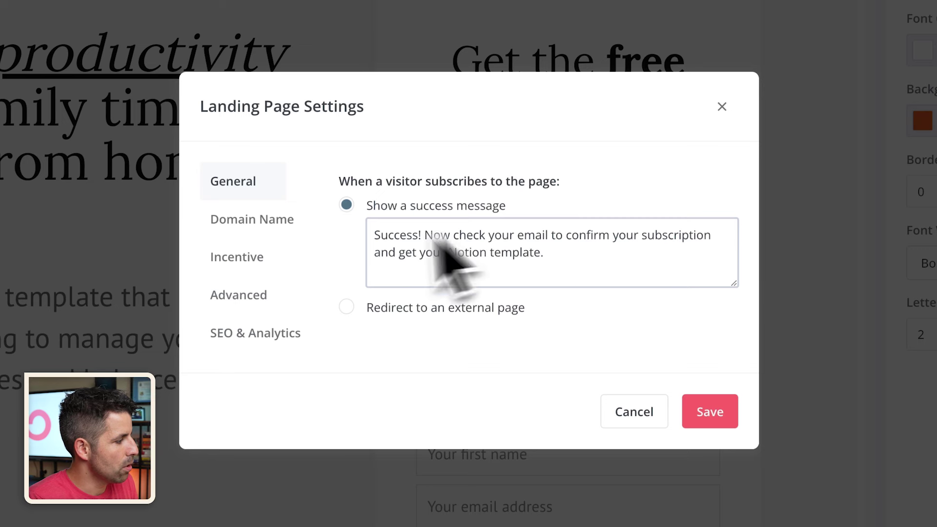
left_click(243, 263)
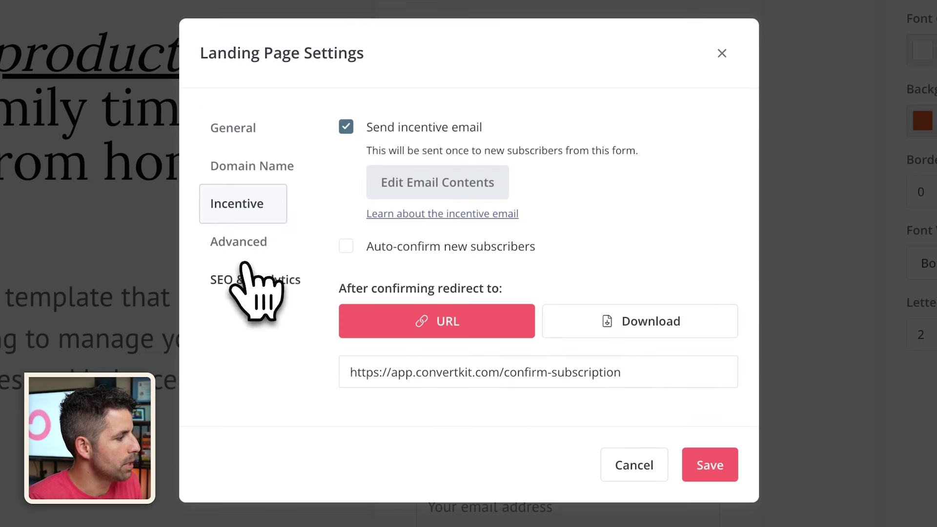
left_click(424, 191)
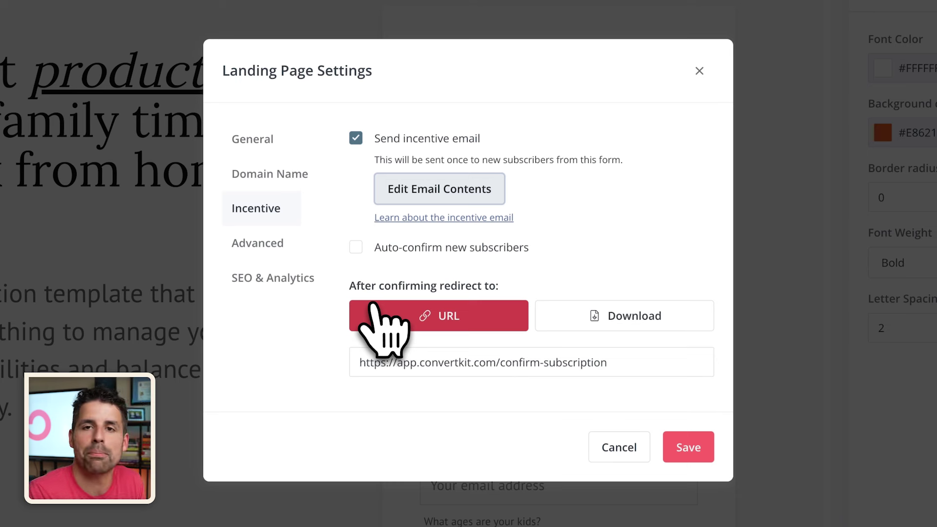
- Paste the new redirect link for confirmed subscribers and save the landing page settings
key("ctrl+v")
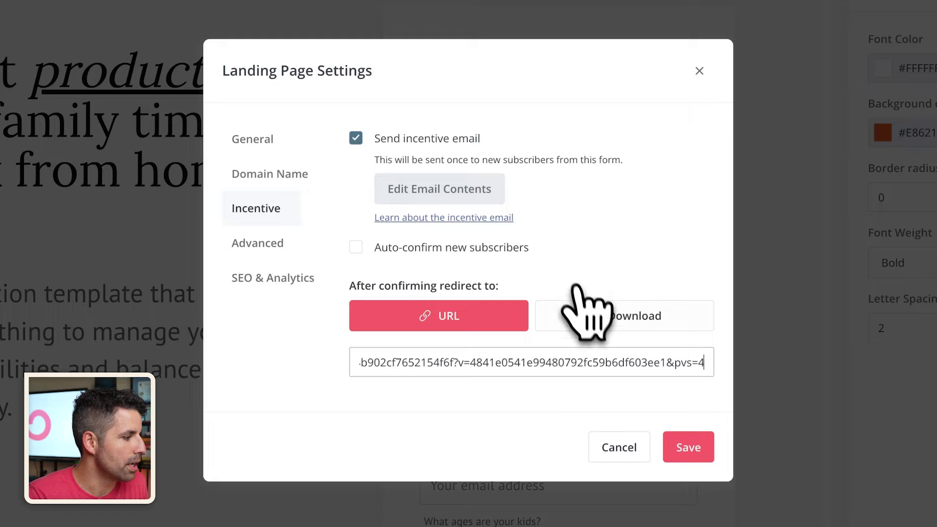
left_click(599, 319)
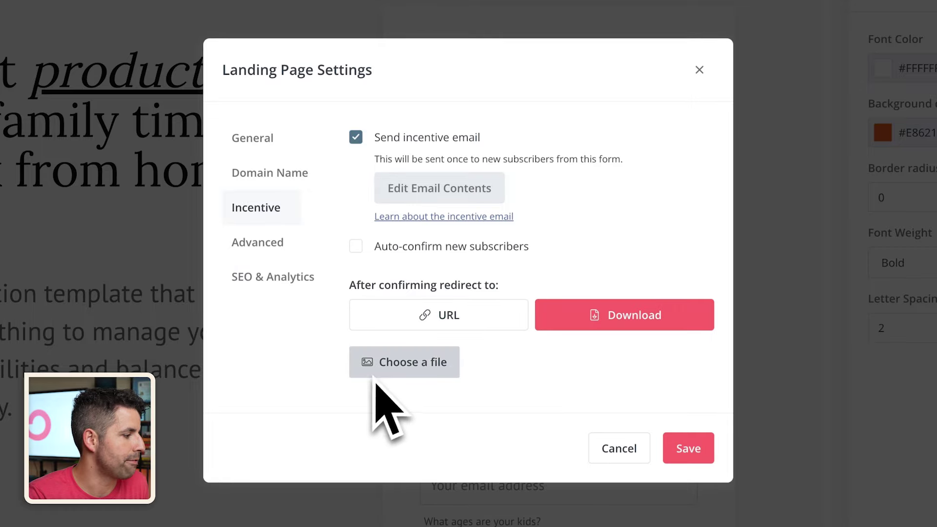
left_click(439, 315)
left_click(695, 454)
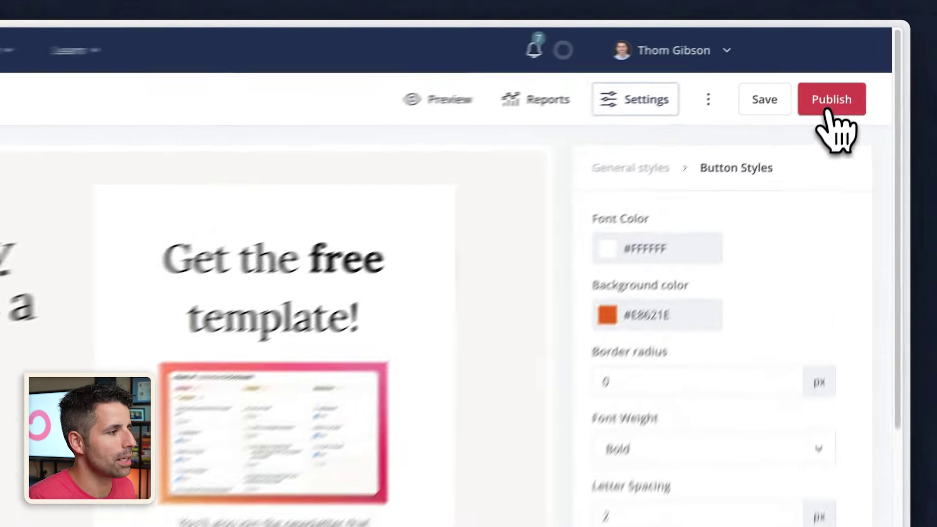
- Publish the landing page, copy its live URL, and paste it into a new browser tab
left_click(828, 112)
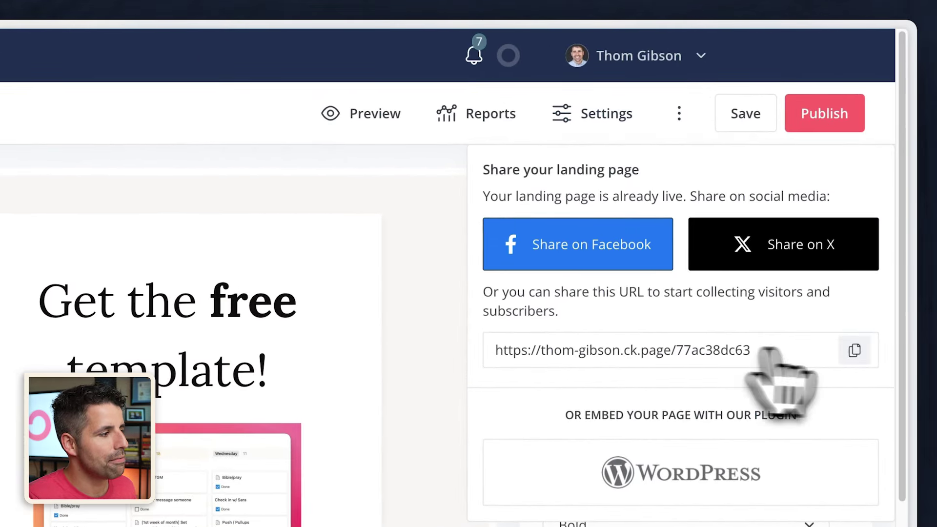
left_click(854, 350)
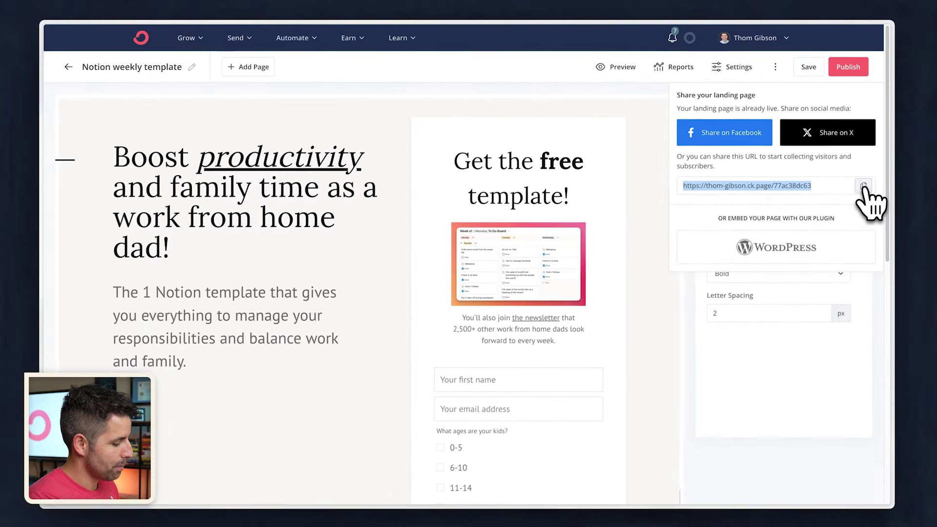
key("super+t")
key("super+v")
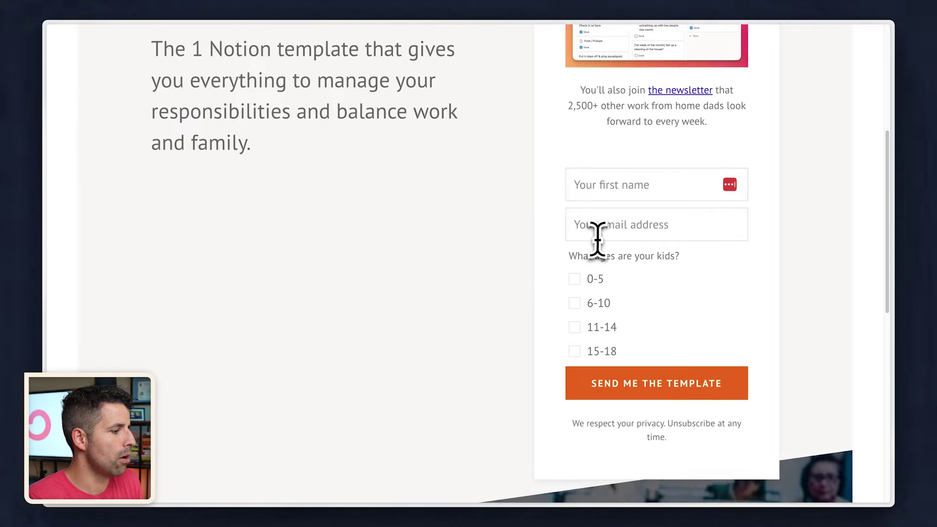
scroll(598, 239, "down", 10)
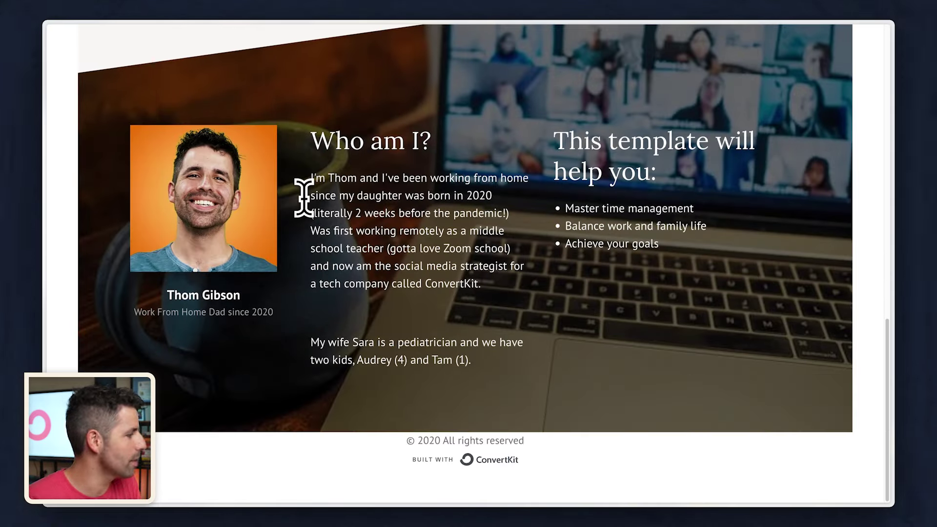
- On the live page, enter a first name and a test email address in the sign-up form
scroll(304, 197, "up", 4)
left_click(579, 257)
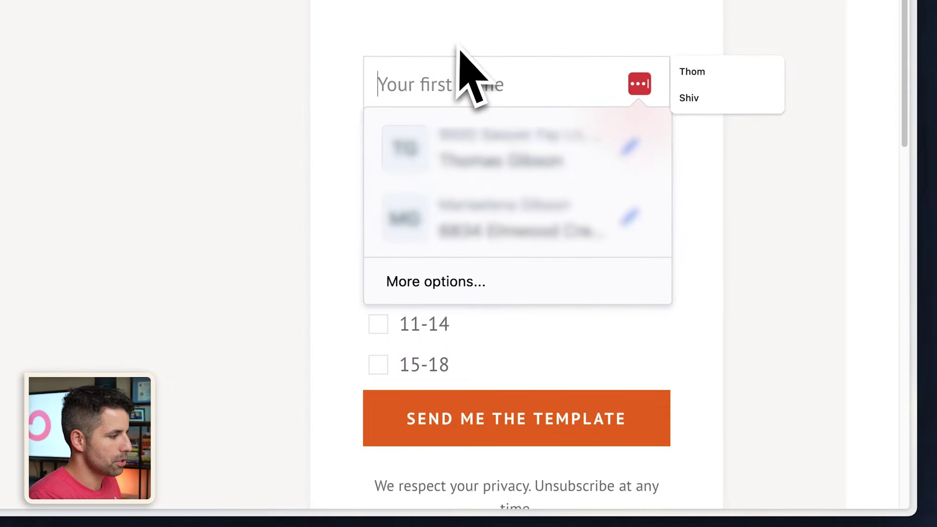
type("Thom")
key("Tab")
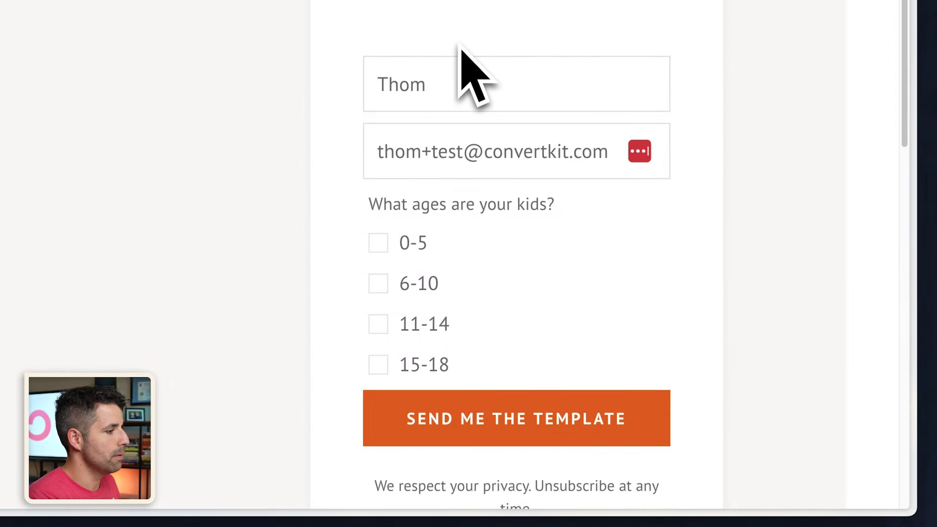